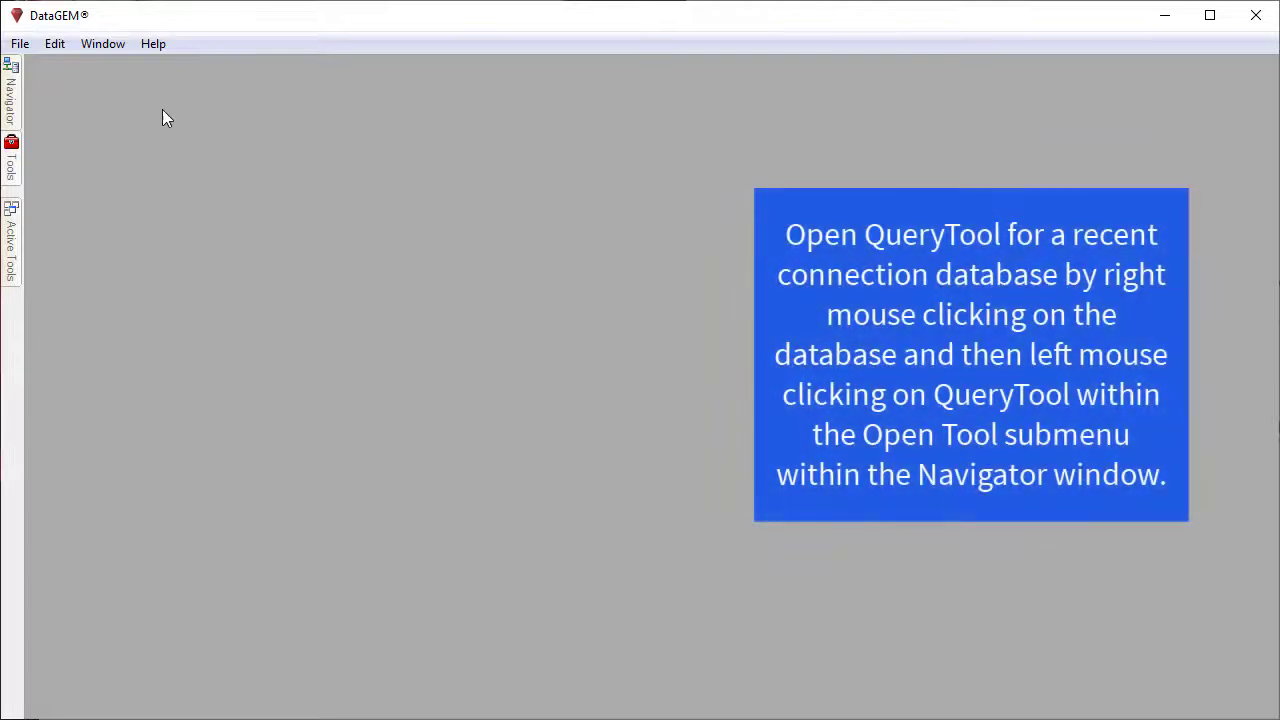
Step: Open QueryTool for the DB2 database listed under the recent connections
{"action": "left_click", "coordinate": [10, 95]}
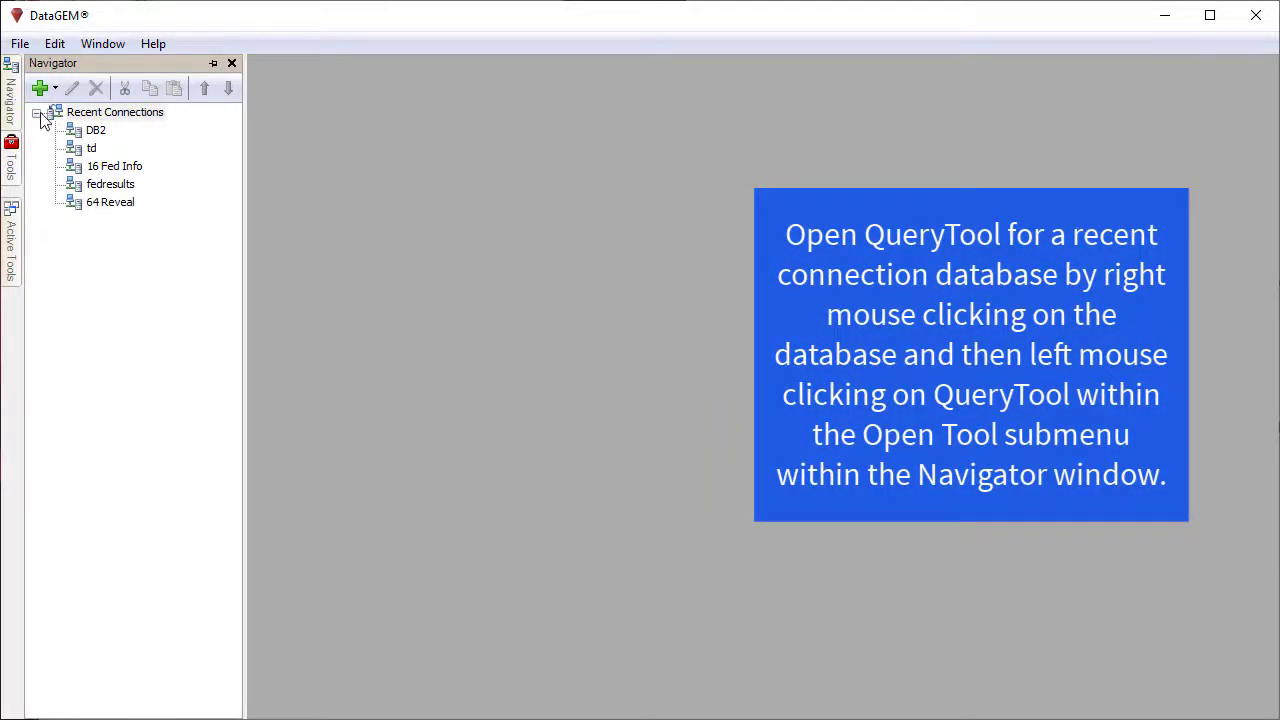
{"action": "right_click", "coordinate": [100, 134]}
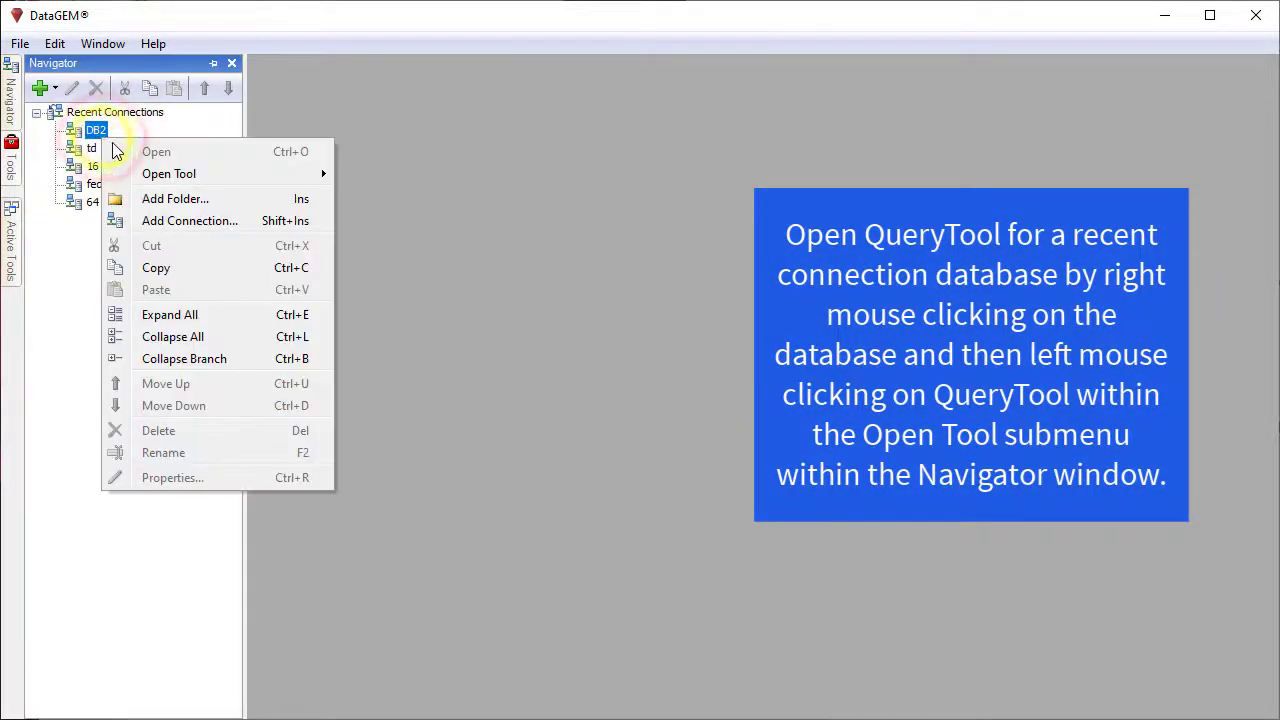
{"action": "mouse_move", "coordinate": [305, 175]}
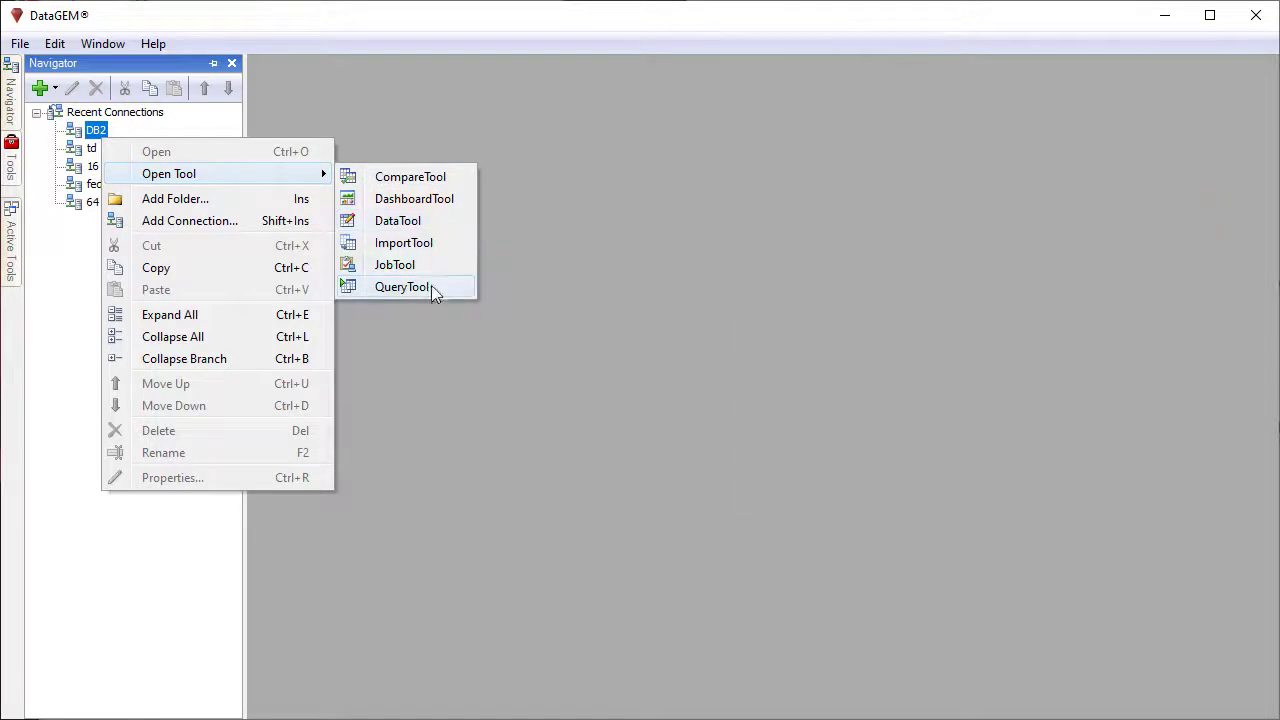
{"action": "left_click", "coordinate": [431, 288]}
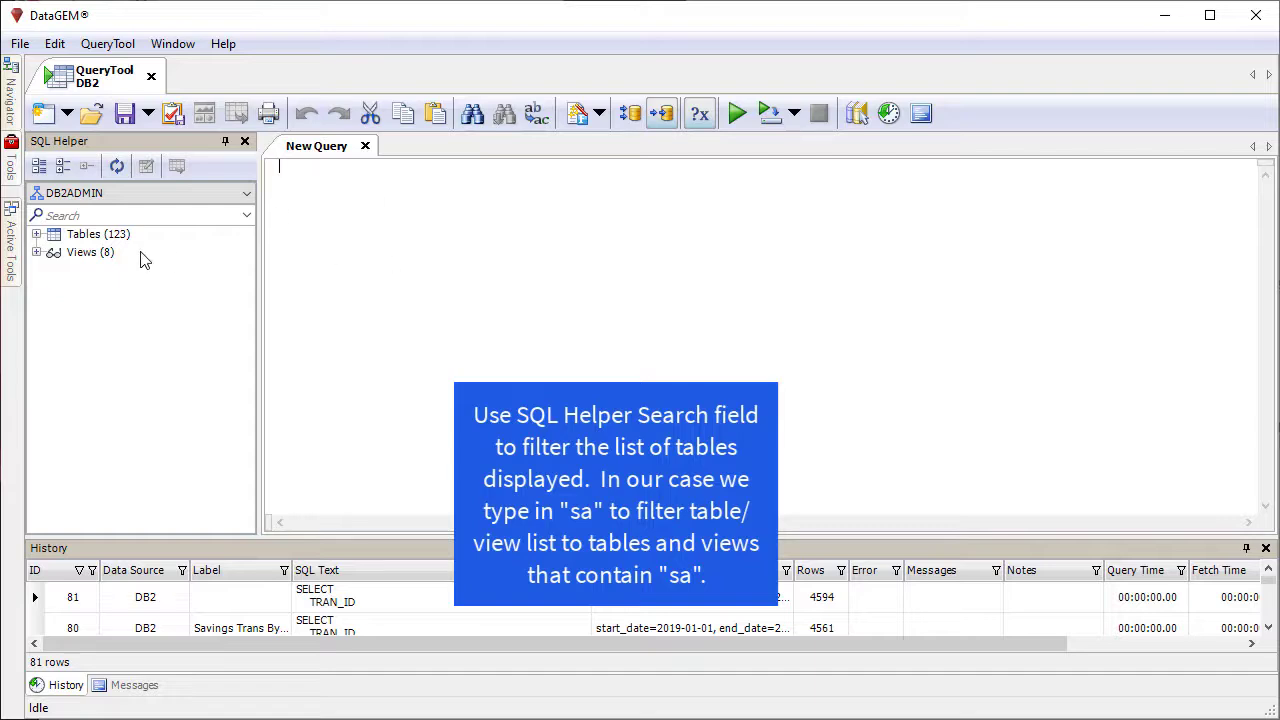
Step: Filter the table list by "sa" and generate a SELECT statement for the SAVE_TRAN table
{"action": "left_click", "coordinate": [86, 214]}
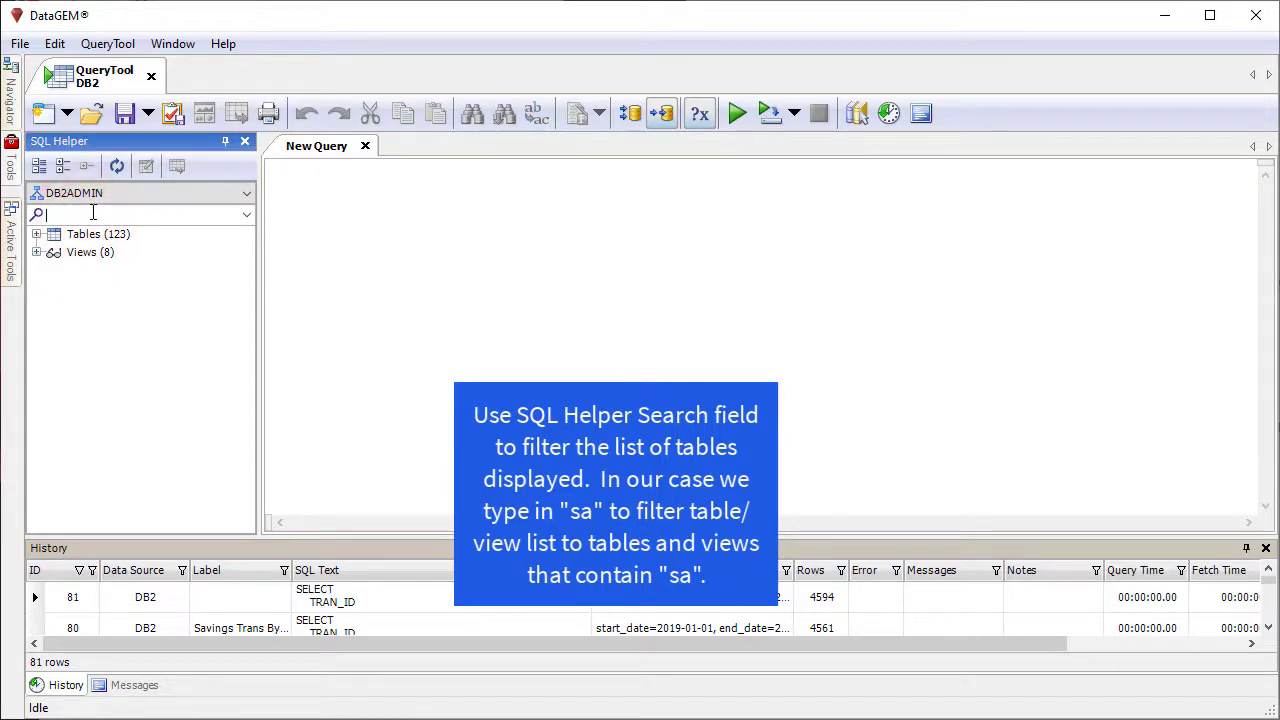
{"action": "type", "text": "sa"}
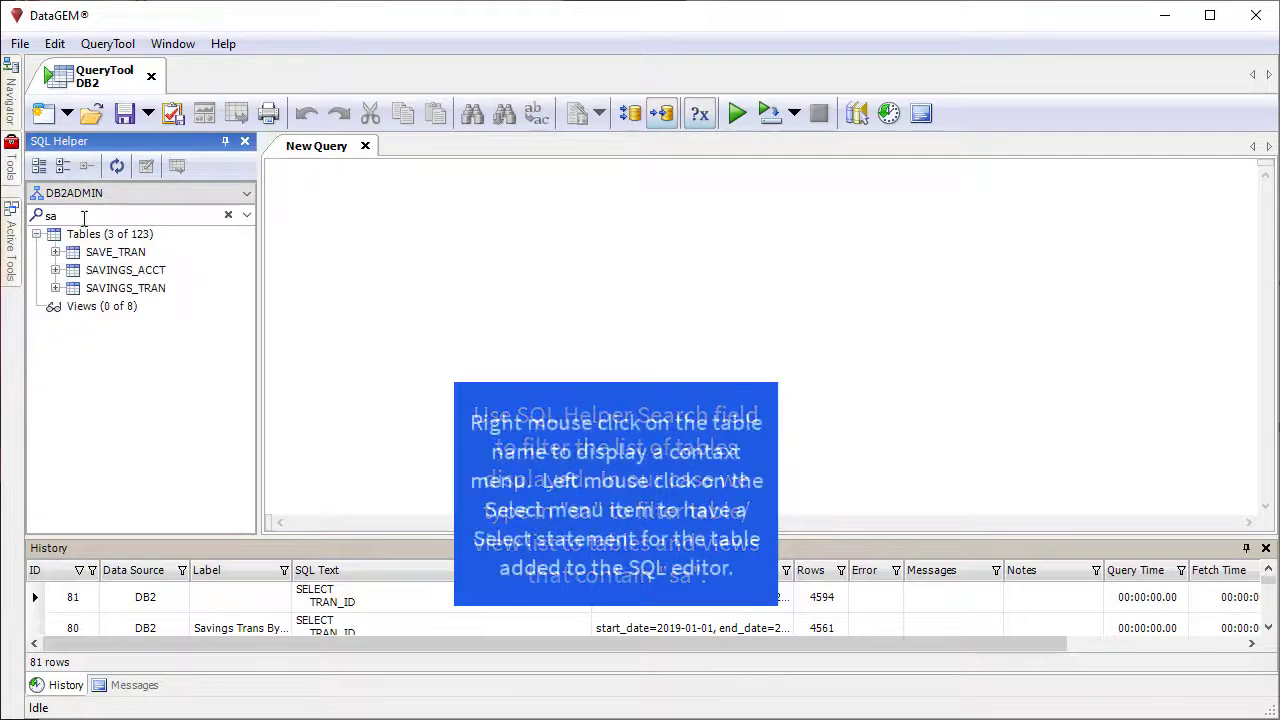
{"action": "right_click", "coordinate": [125, 256]}
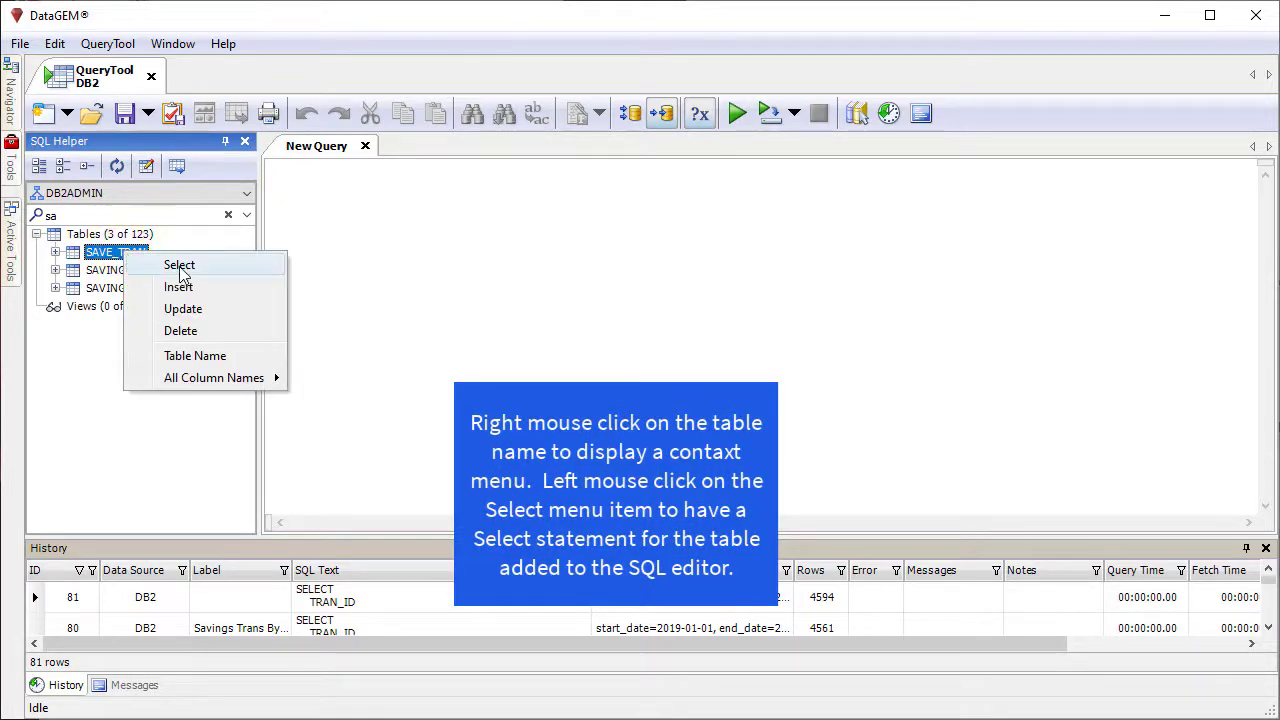
{"action": "left_click", "coordinate": [181, 266]}
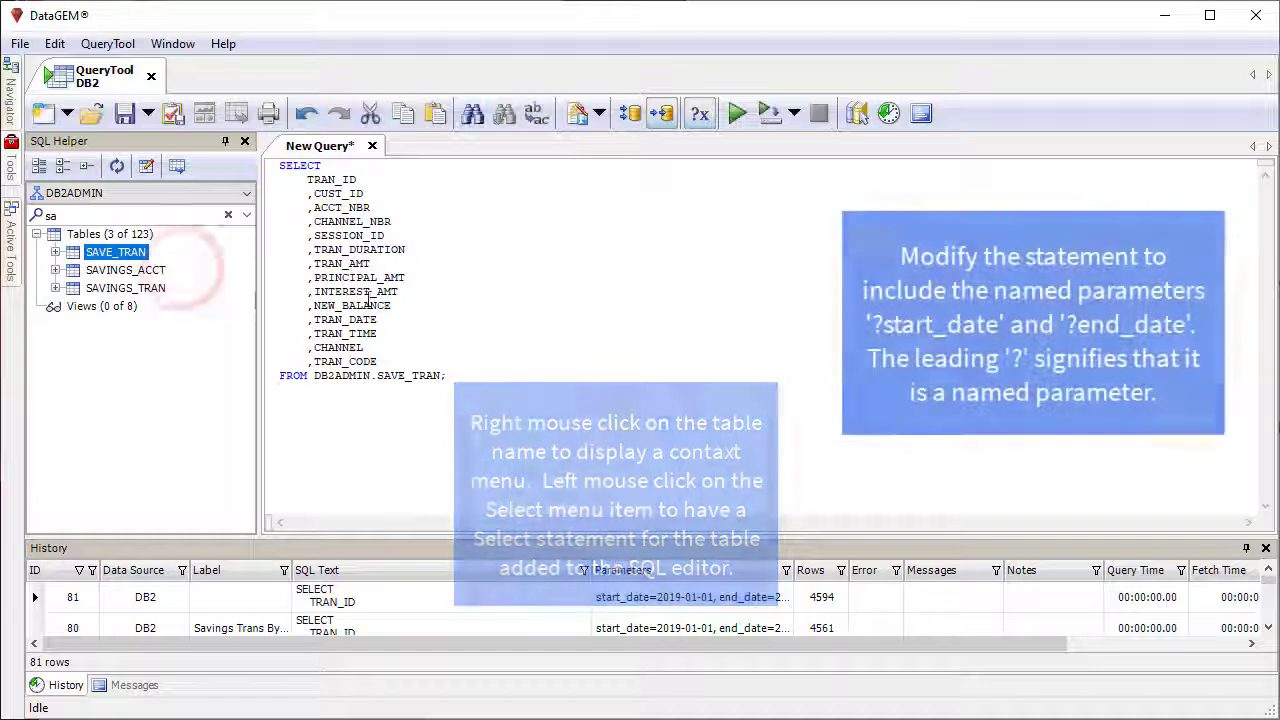
Step: Add WHERE TRAN_DATE >= '?start_date' AND TRAN_DATE <= '?end_date' before the statement's closing semicolon, and format the query
{"action": "left_click", "coordinate": [443, 377]}
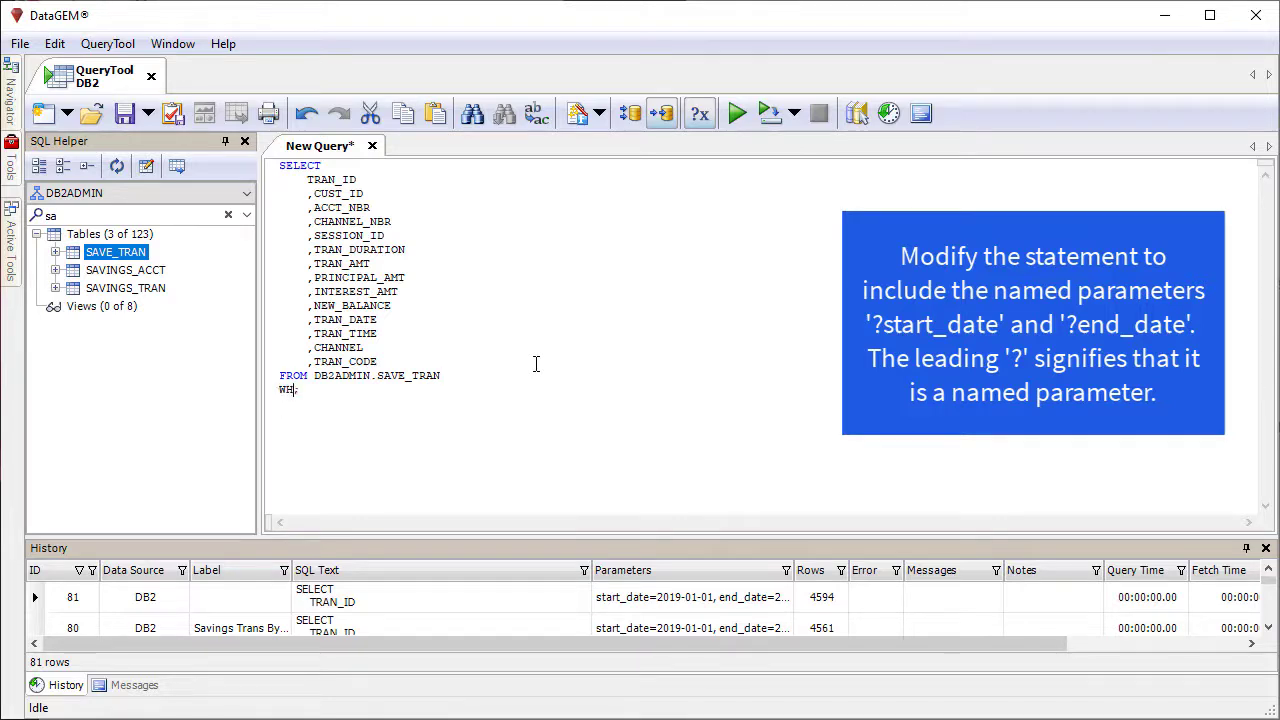
{"action": "type", "text": "_DATE >= '?start_date"}
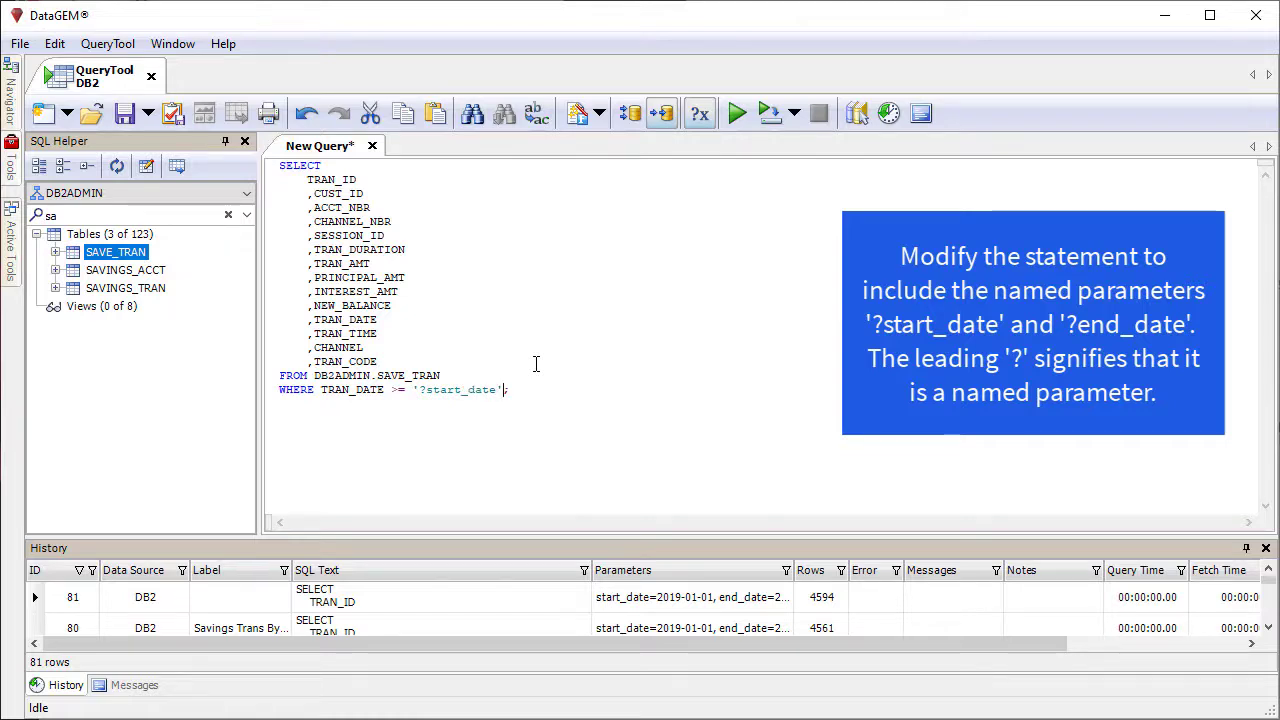
{"action": "type", "text": "ND TRAN"}
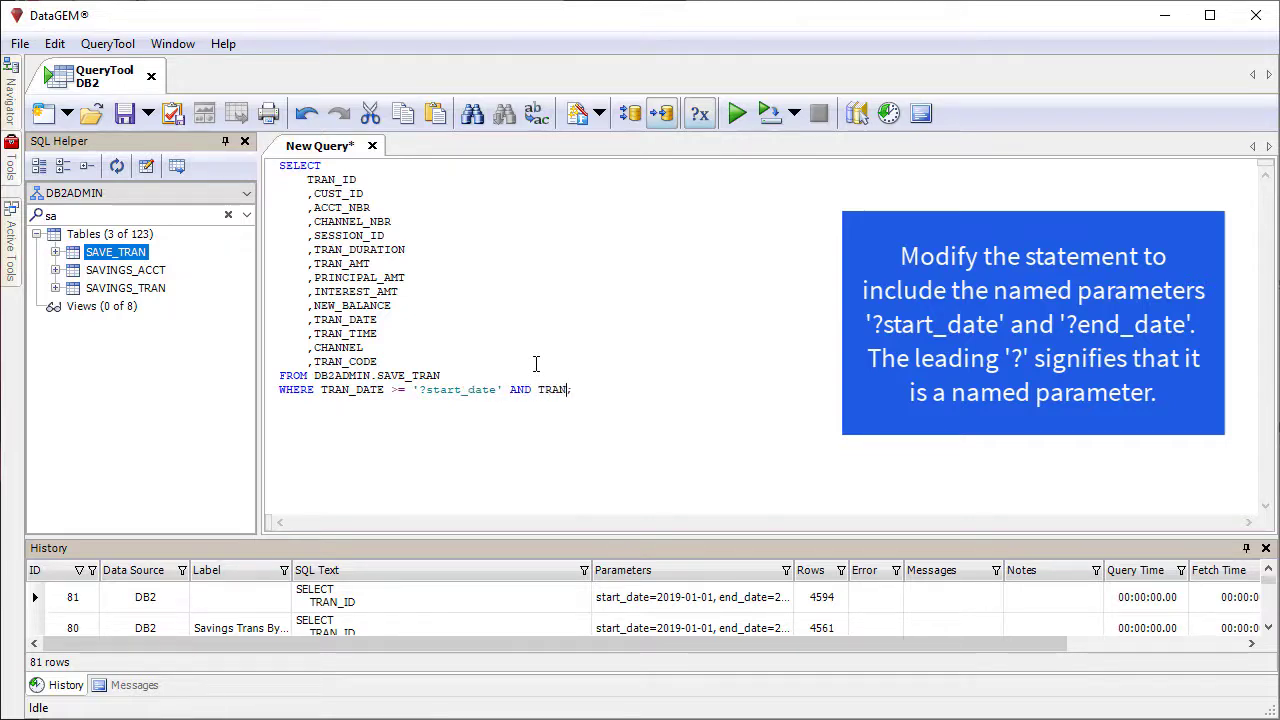
{"action": "type", "text": "_DATE <="}
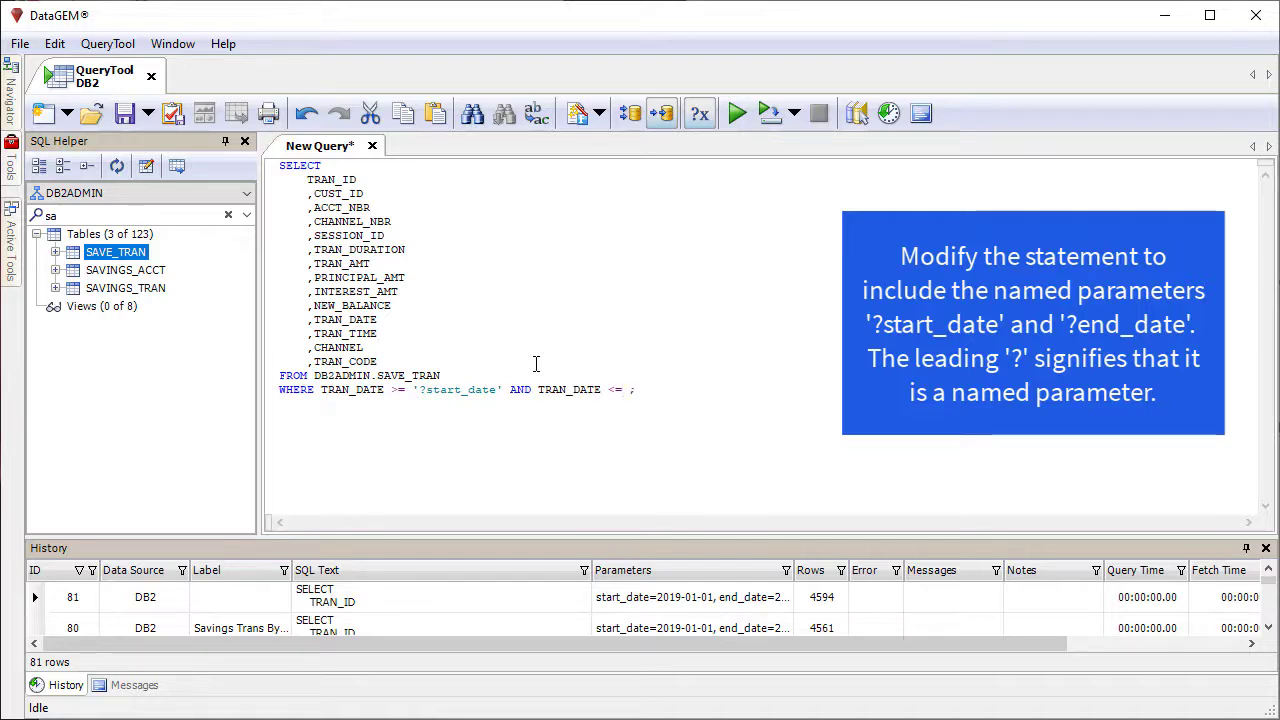
{"action": "type", "text": " '?end_date"}
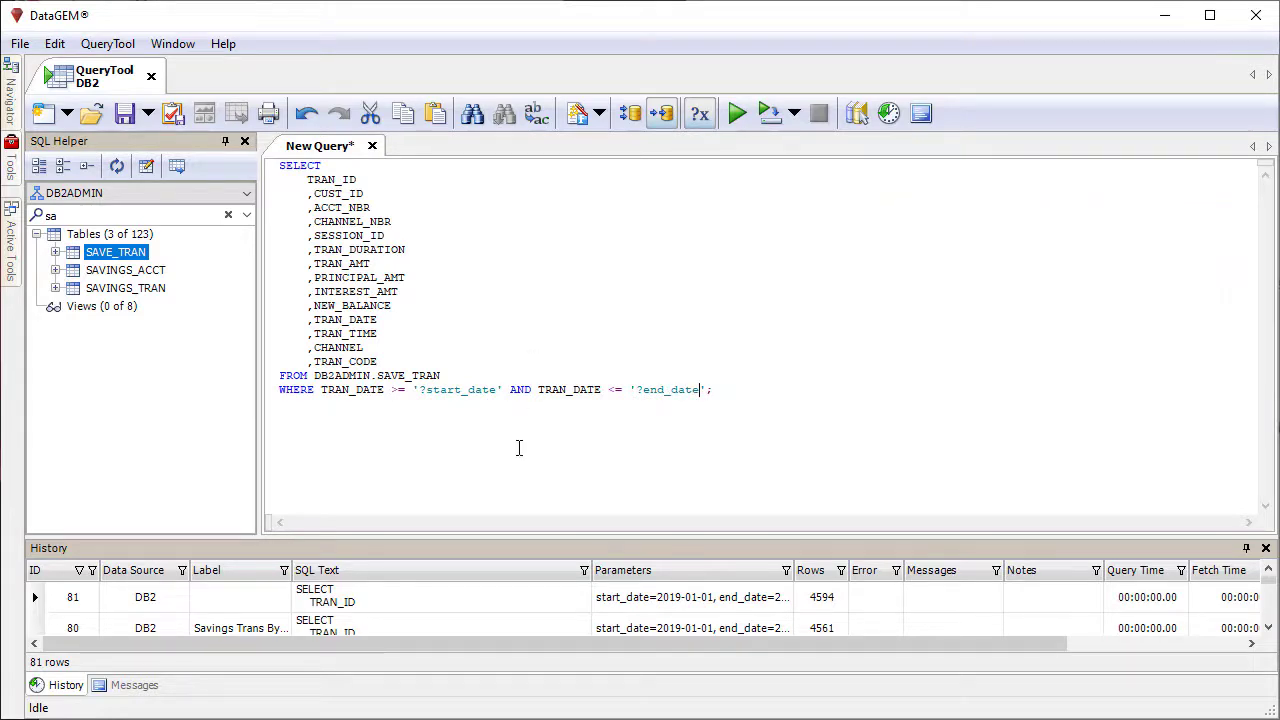
{"action": "left_click", "coordinate": [580, 113]}
{"action": "left_click", "coordinate": [600, 140]}
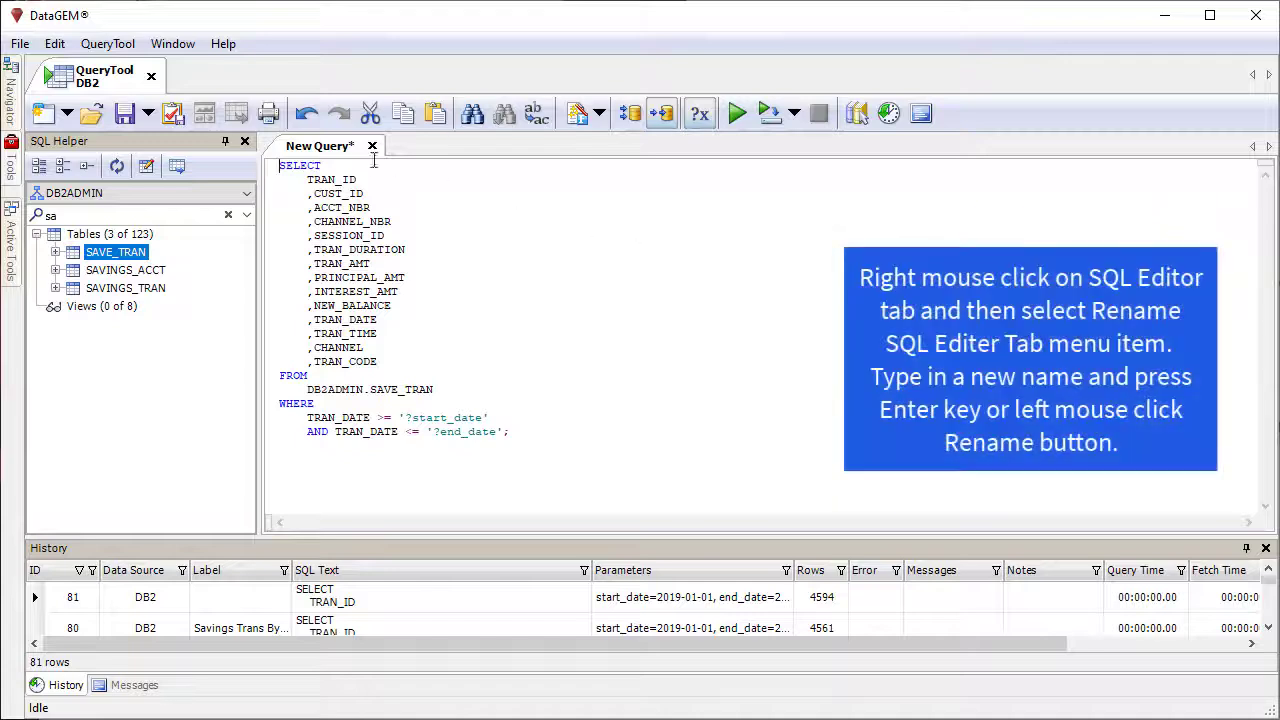
Step: Rename the query's SQL editor tab to "Savings Trans By Date"
{"action": "right_click", "coordinate": [335, 147]}
{"action": "left_click", "coordinate": [390, 170]}
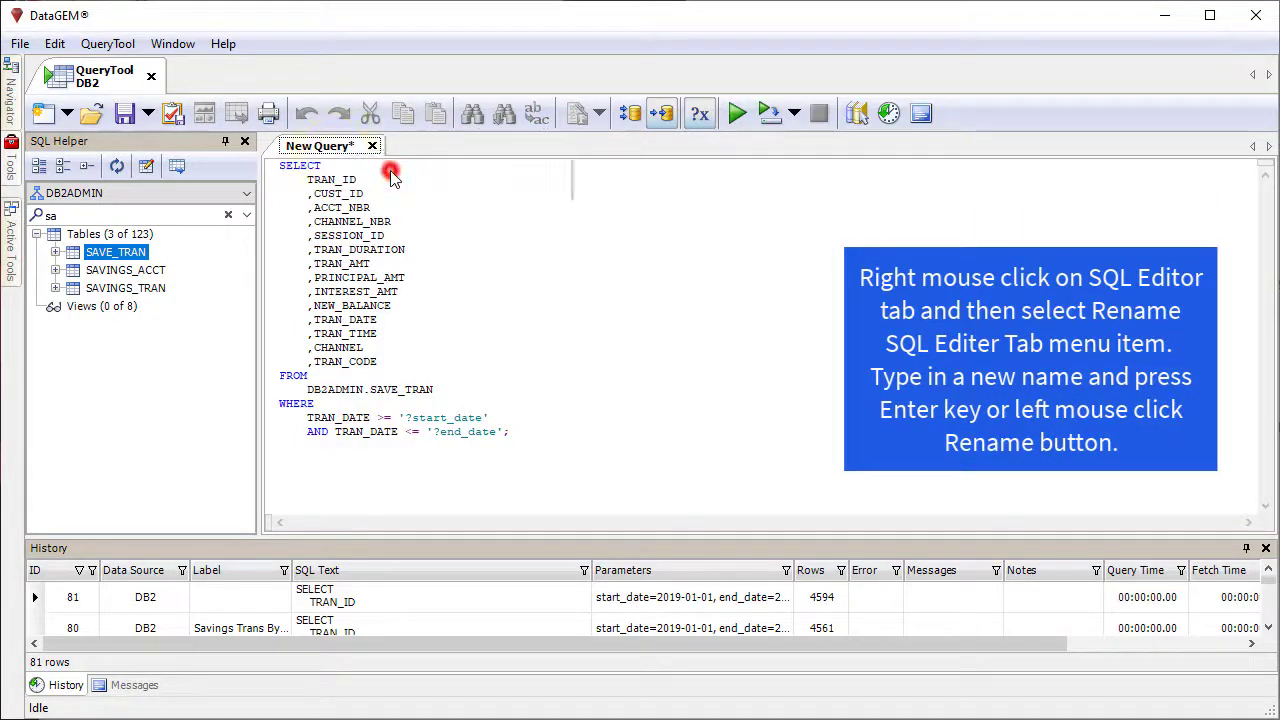
{"action": "type", "text": "Savin"}
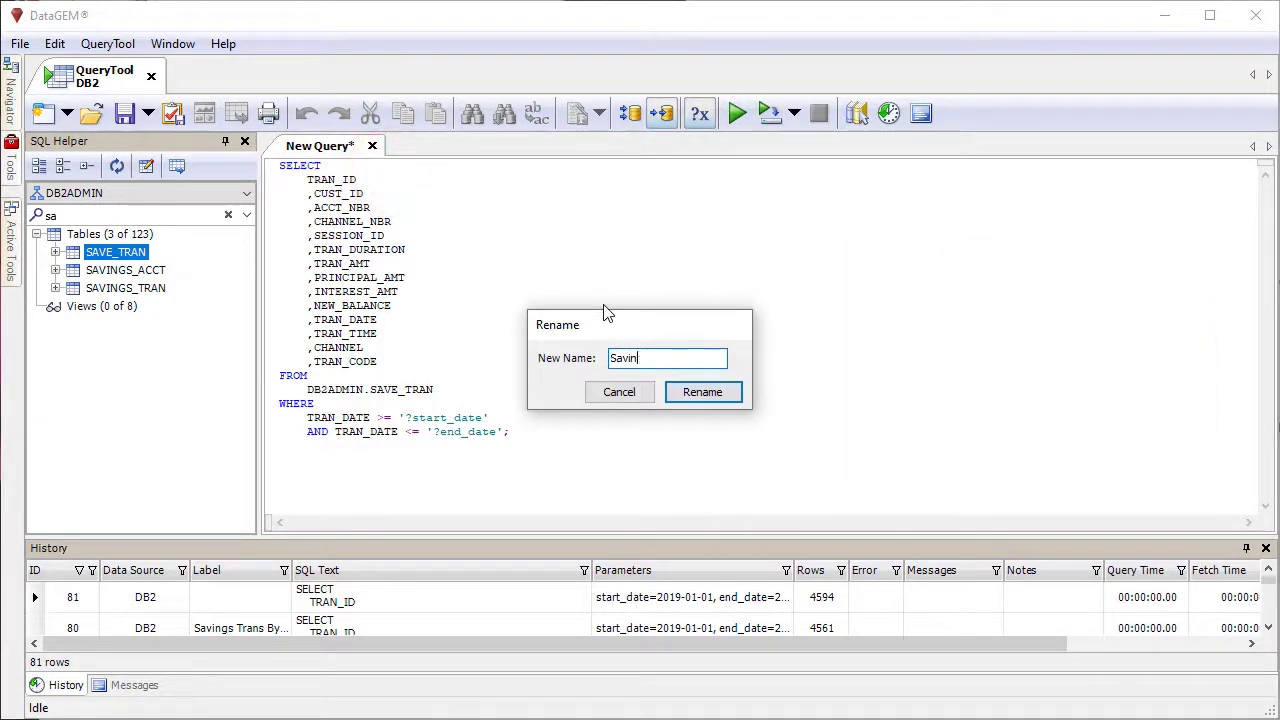
{"action": "type", "text": "gs Trans By Date"}
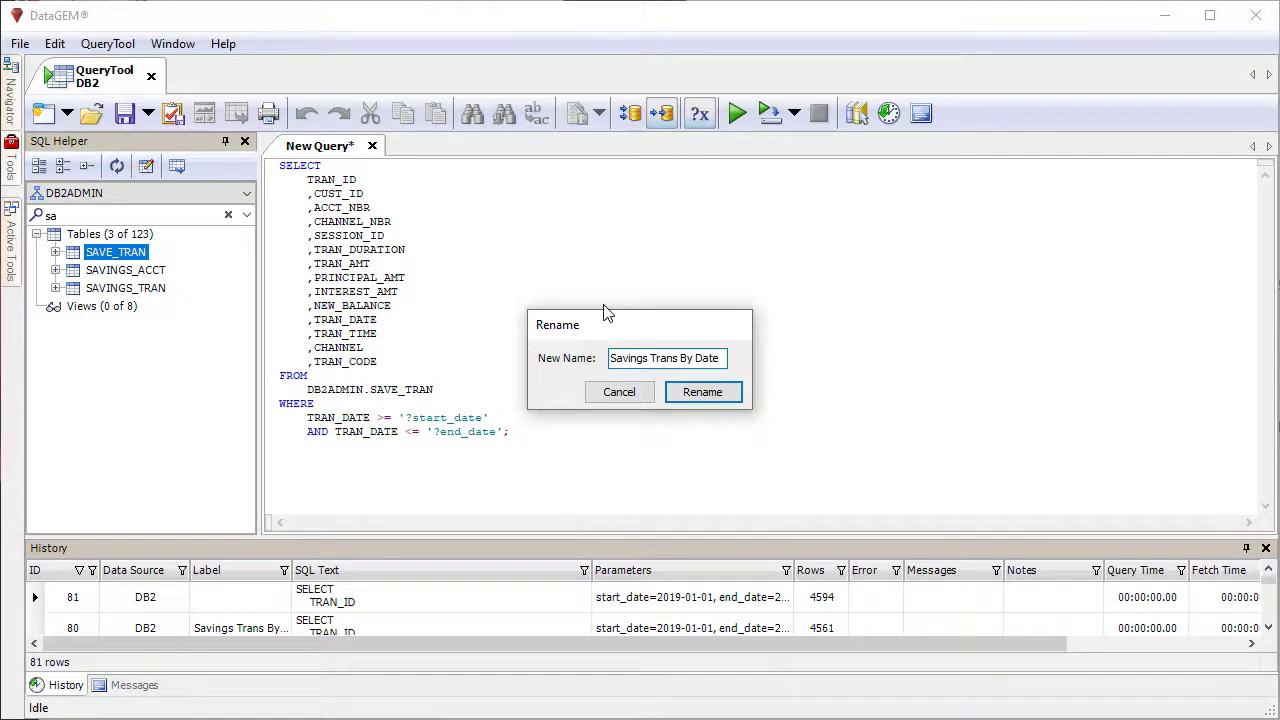
{"action": "key", "text": "Return"}
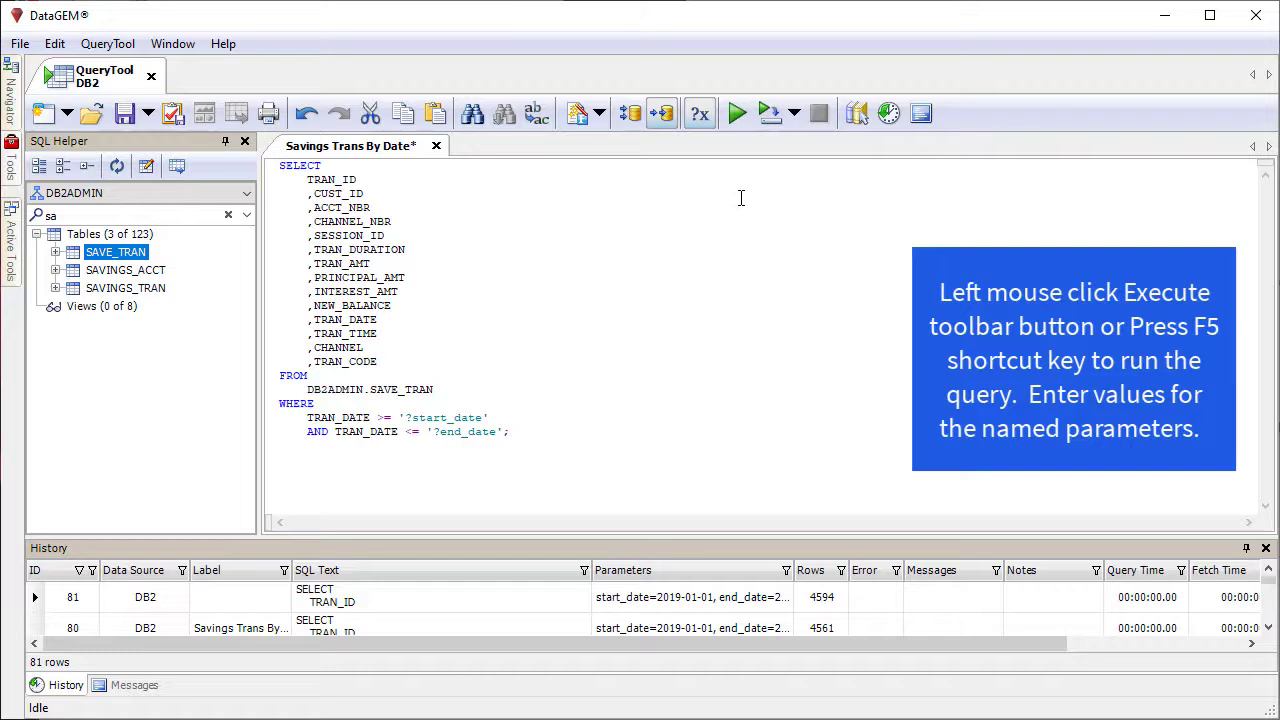
Step: Execute the query with start_date set to 2019-01-01 and end_date set to 2019-12-31
{"action": "left_click", "coordinate": [736, 114]}
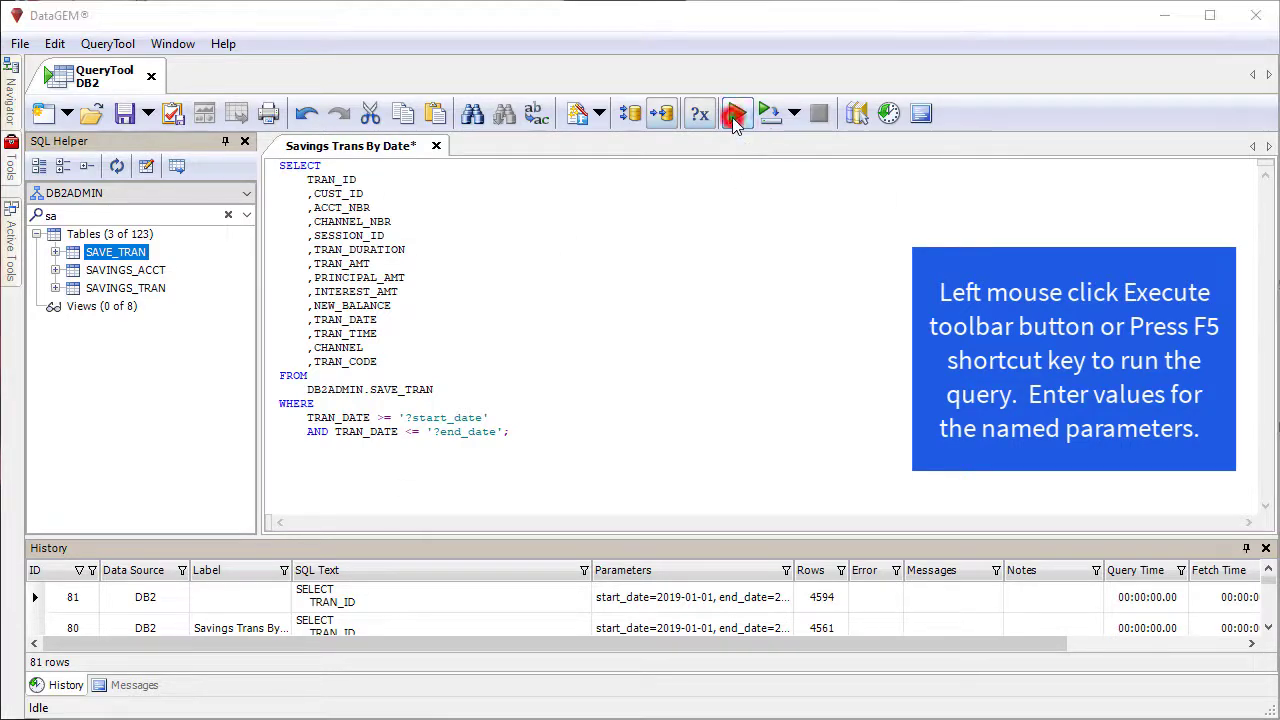
{"action": "left_click", "coordinate": [664, 272]}
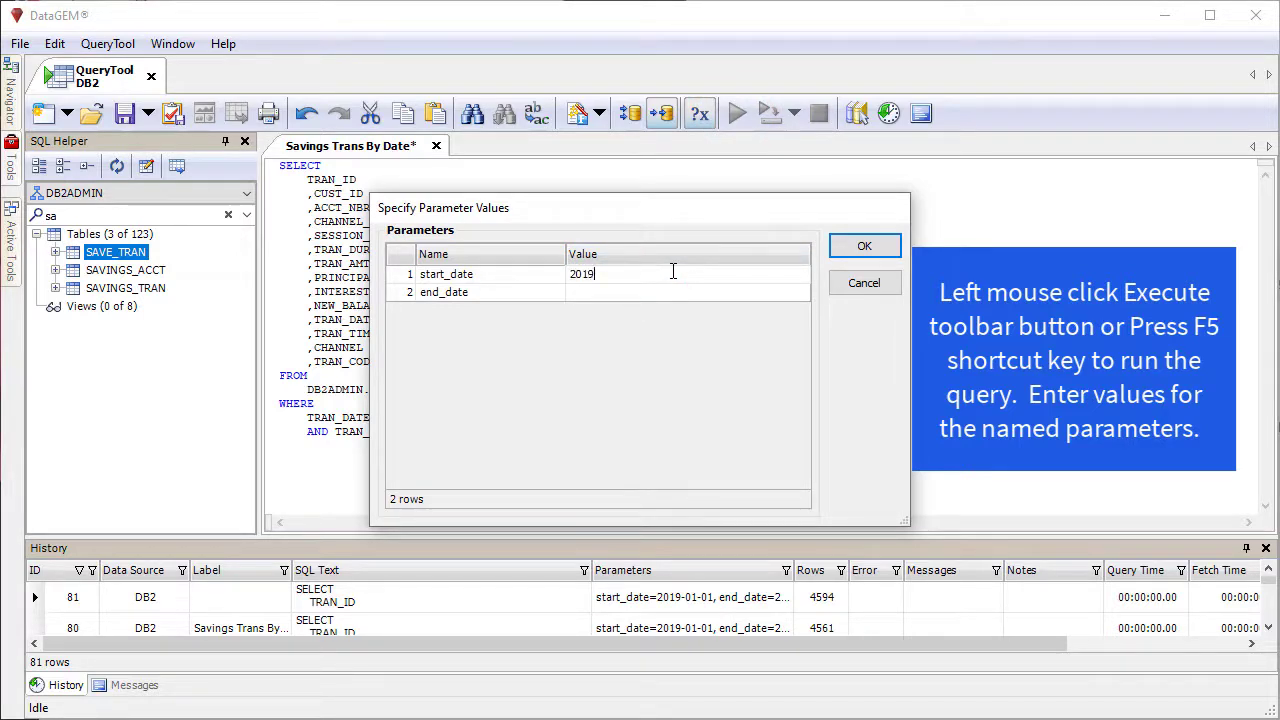
{"action": "type", "text": "2019-01-01"}
{"action": "left_click", "coordinate": [645, 292]}
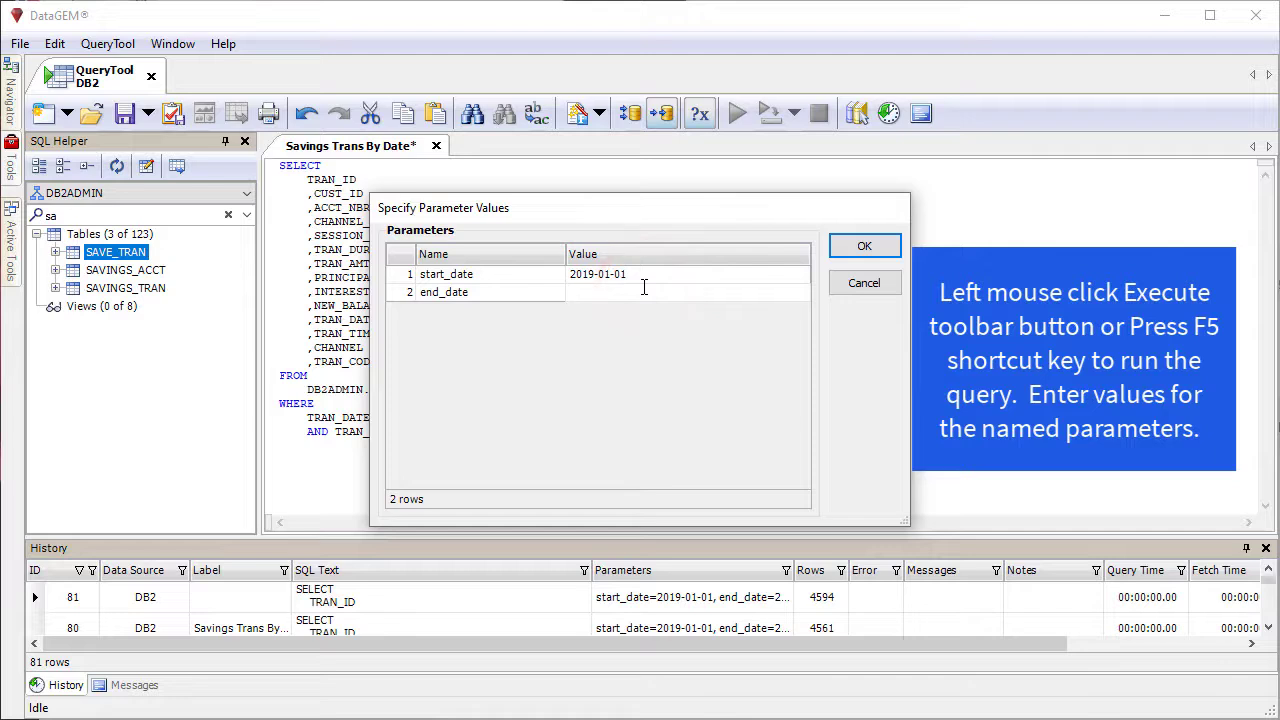
{"action": "type", "text": "2019-12-31"}
{"action": "left_click", "coordinate": [860, 249]}
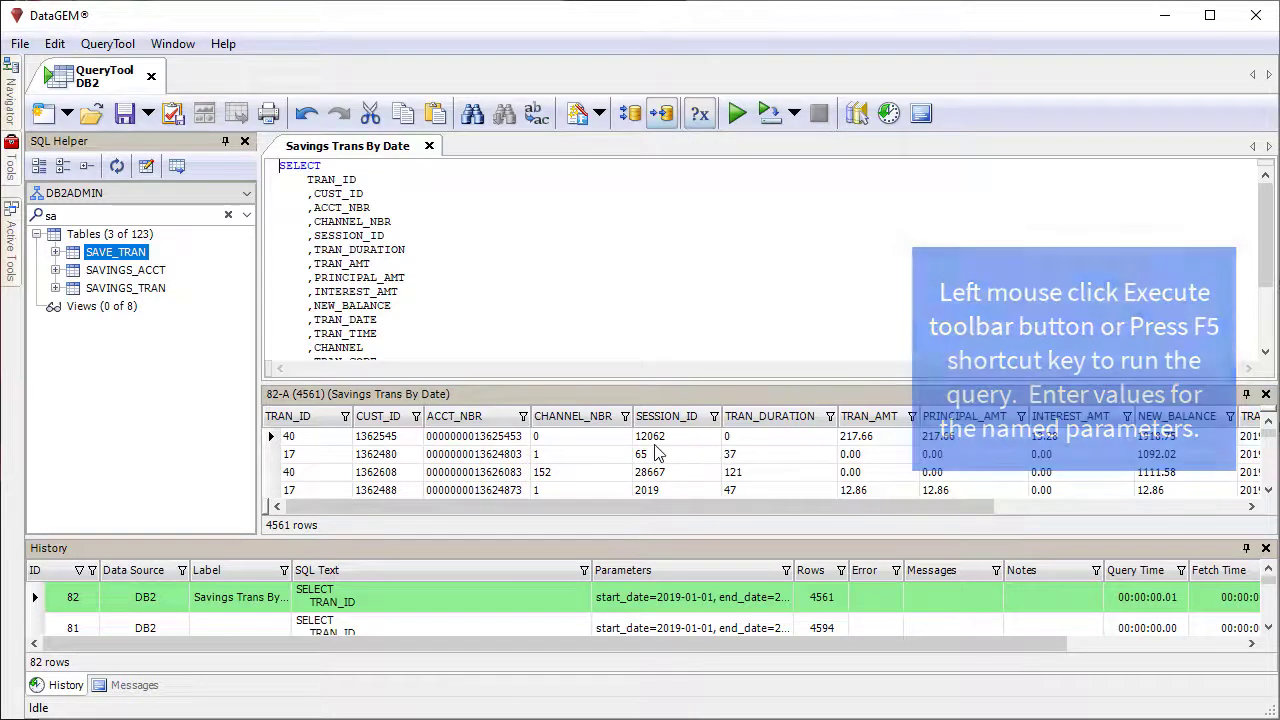
Step: Send the query results to DashboardTool as a visualization in a new dashboard called "Named Parameters"
{"action": "left_click", "coordinate": [593, 446]}
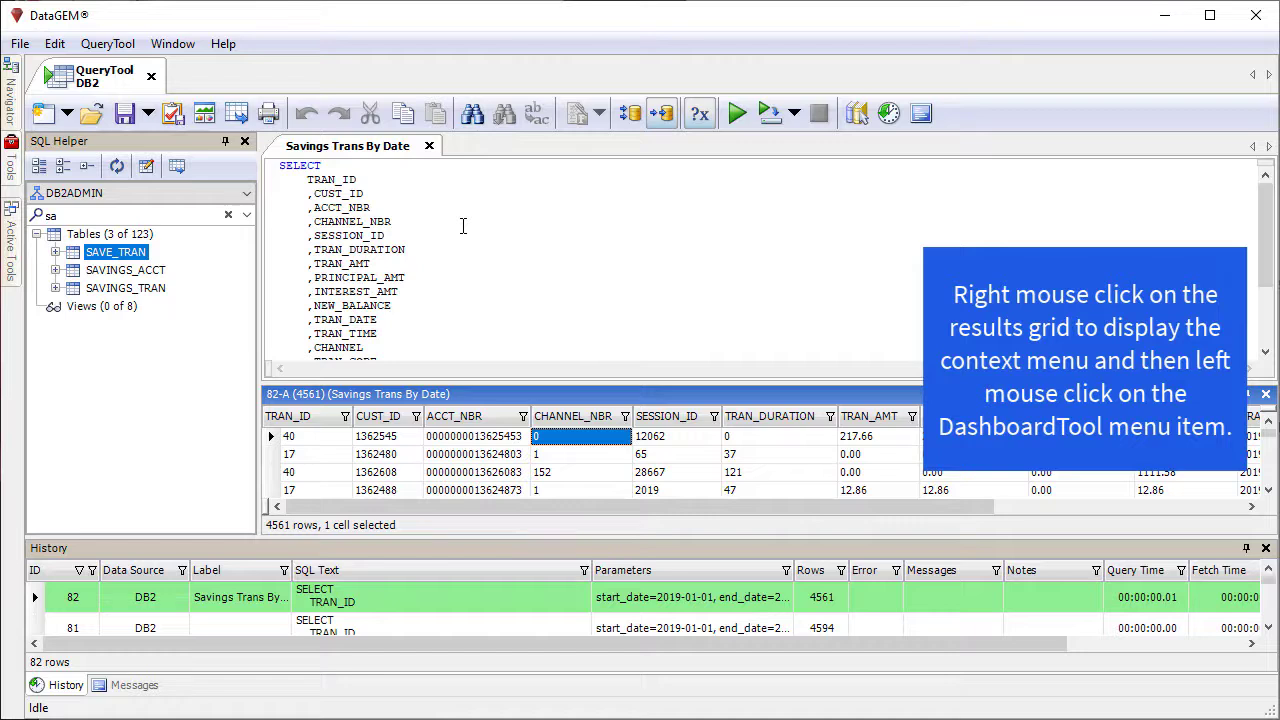
{"action": "right_click", "coordinate": [568, 438]}
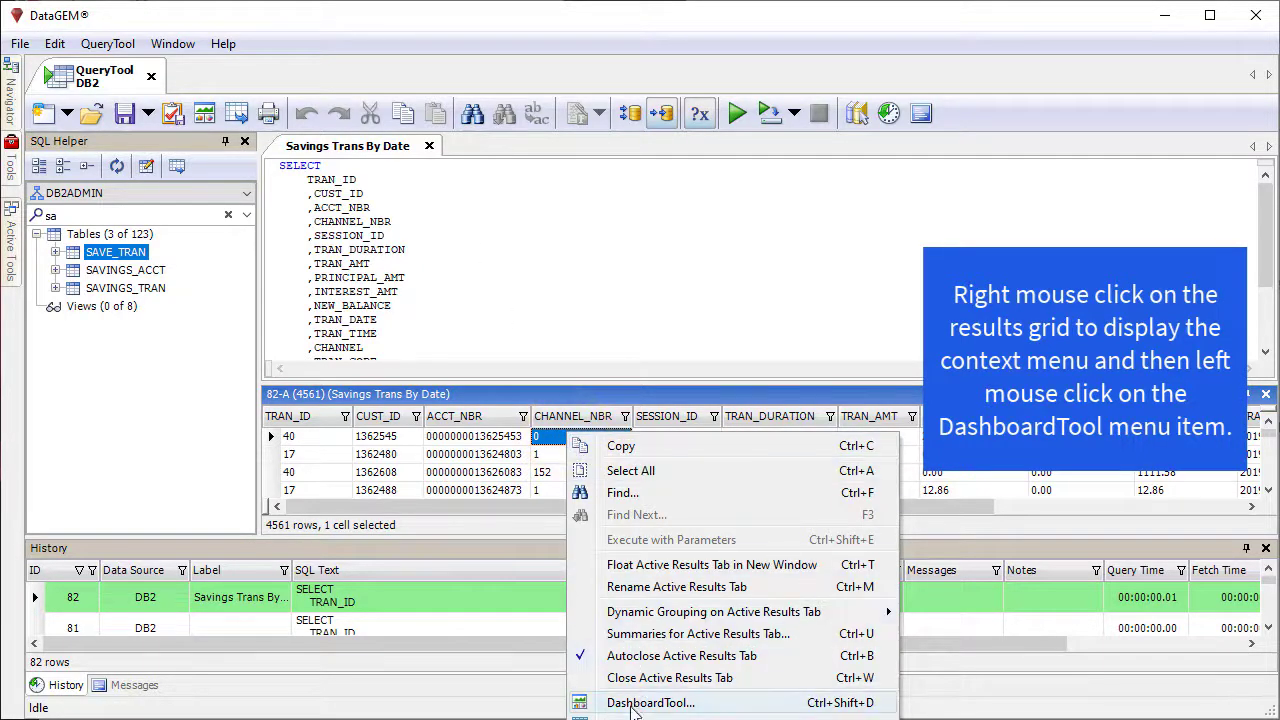
{"action": "left_click", "coordinate": [632, 705]}
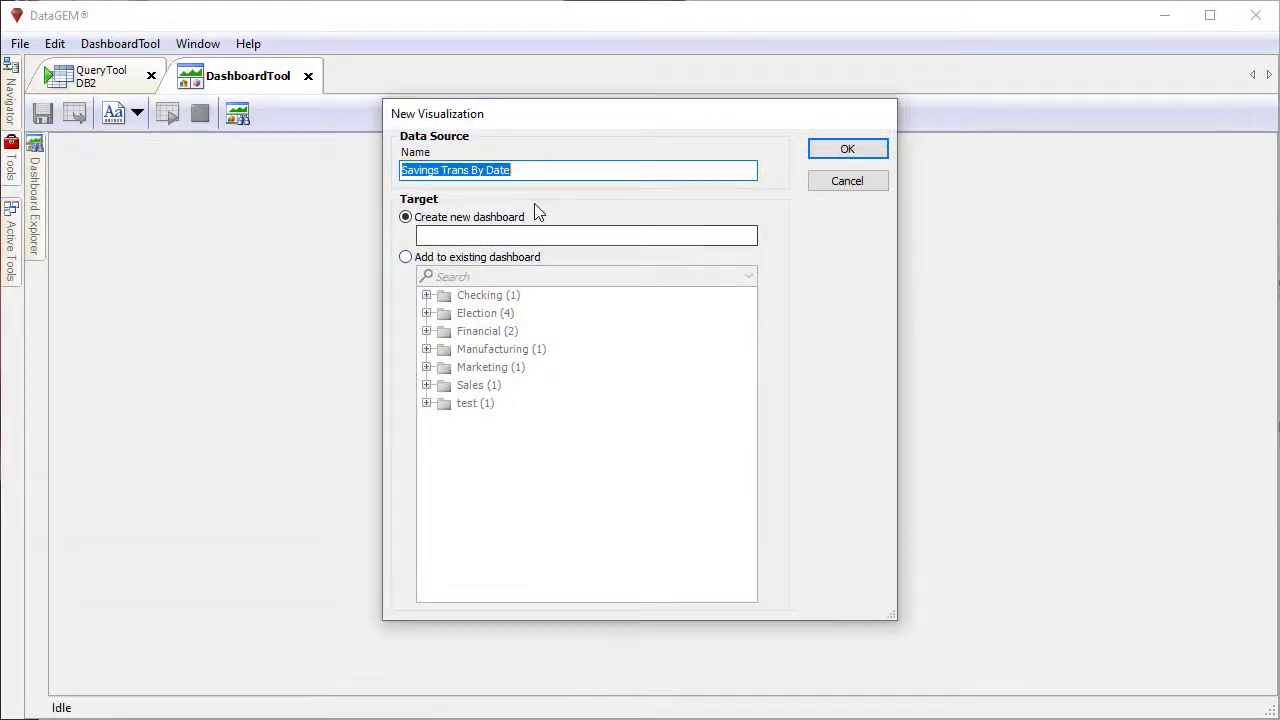
{"action": "left_click", "coordinate": [545, 238]}
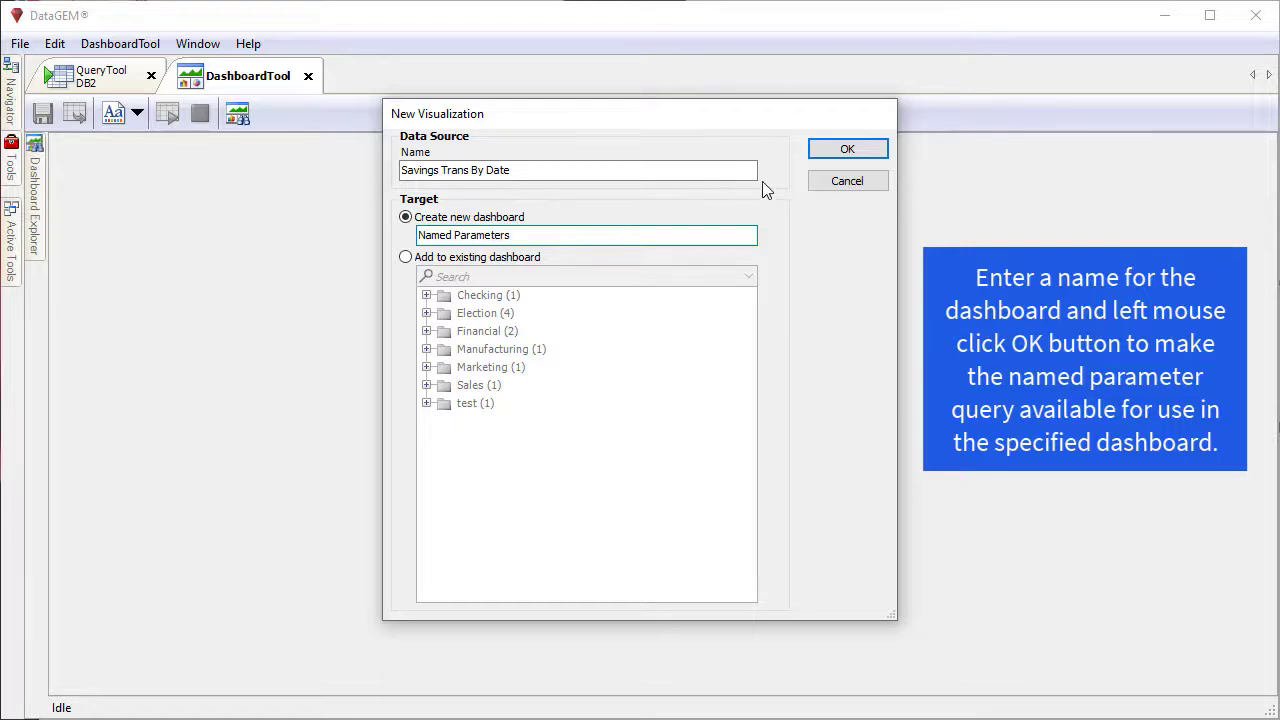
{"action": "left_click", "coordinate": [827, 149]}
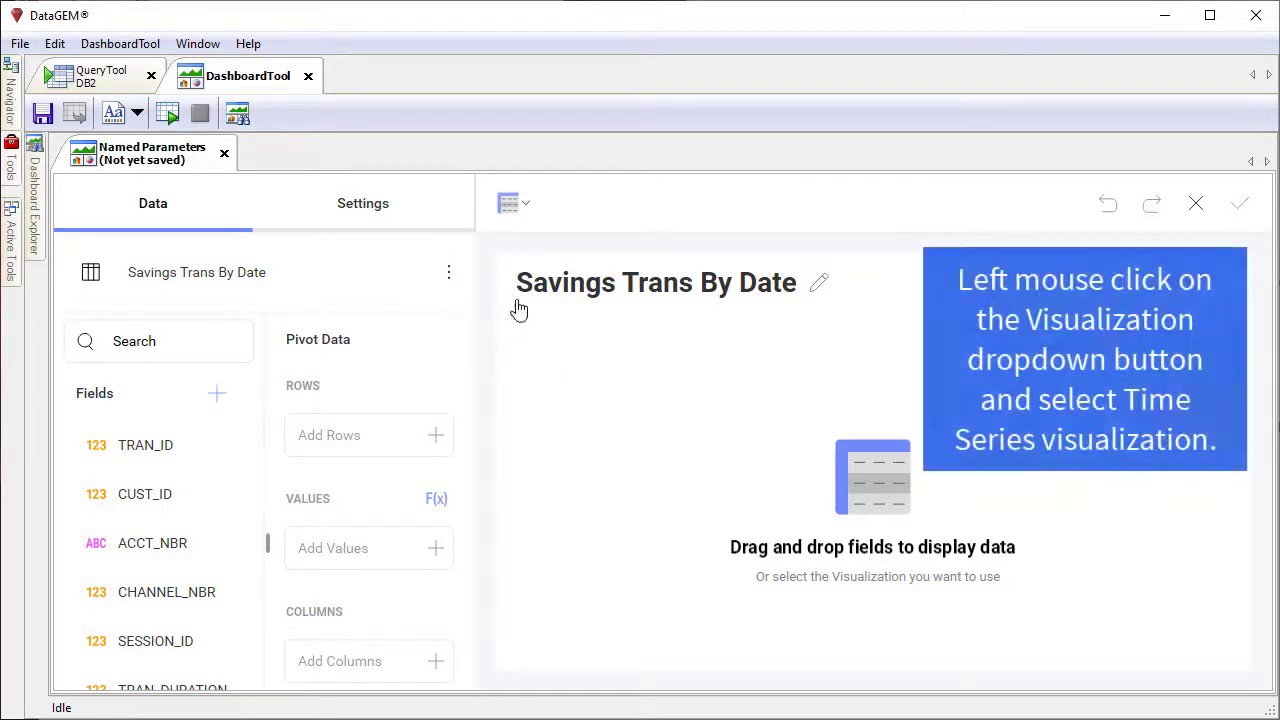
Step: Change the visualization to a Time Series chart with TRAN_DATE as the date and TRAN_AMT as the values
{"action": "left_click", "coordinate": [522, 210]}
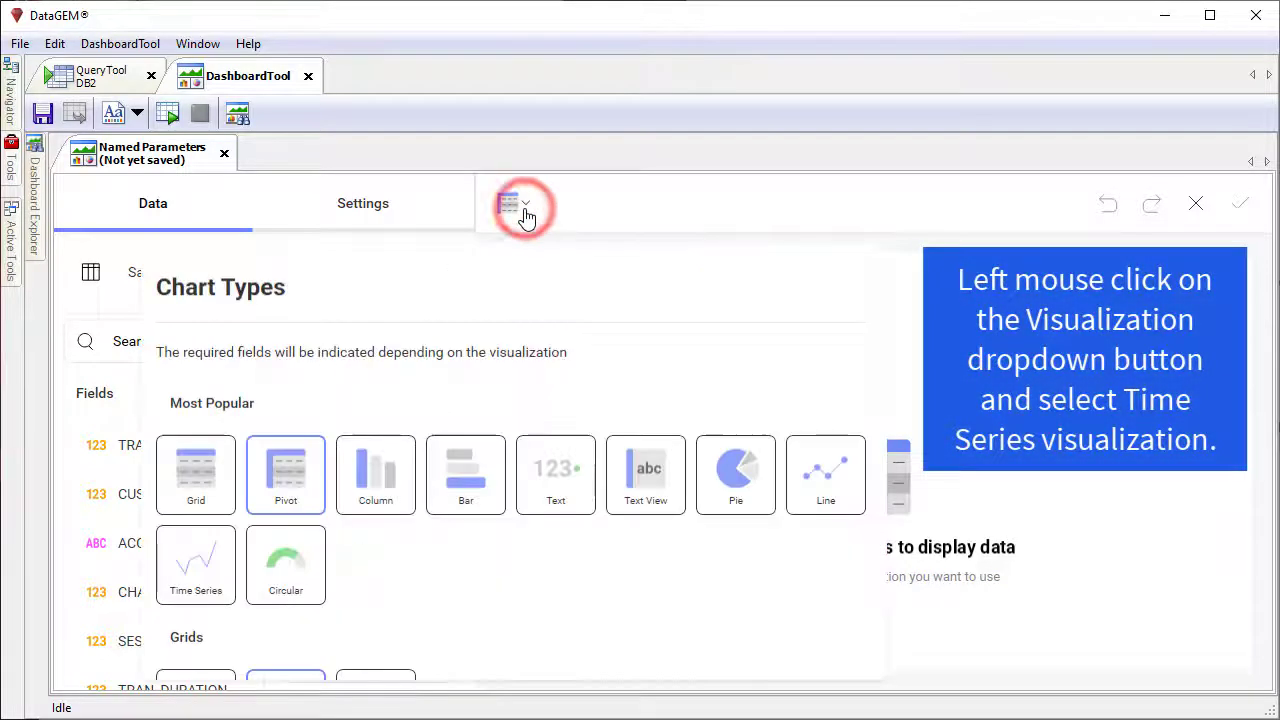
{"action": "left_click", "coordinate": [210, 550]}
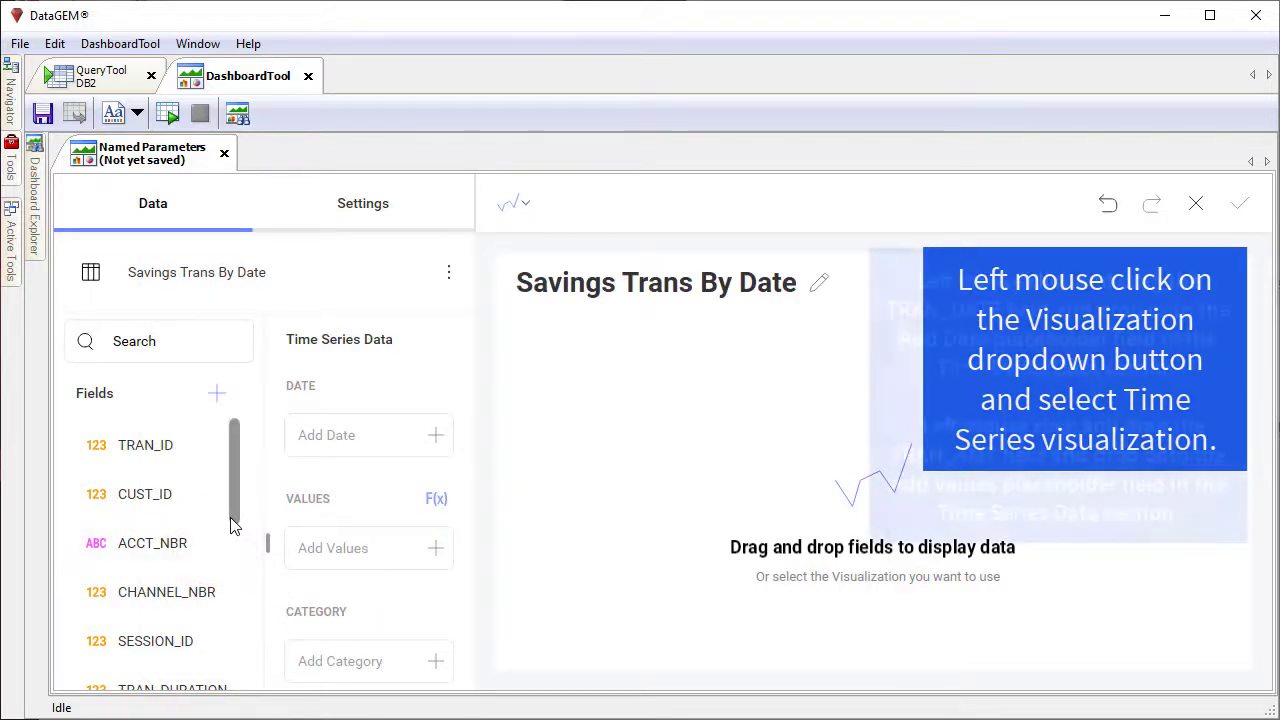
{"action": "scroll", "coordinate": [230, 525], "scroll_direction": "down", "scroll_amount": 3}
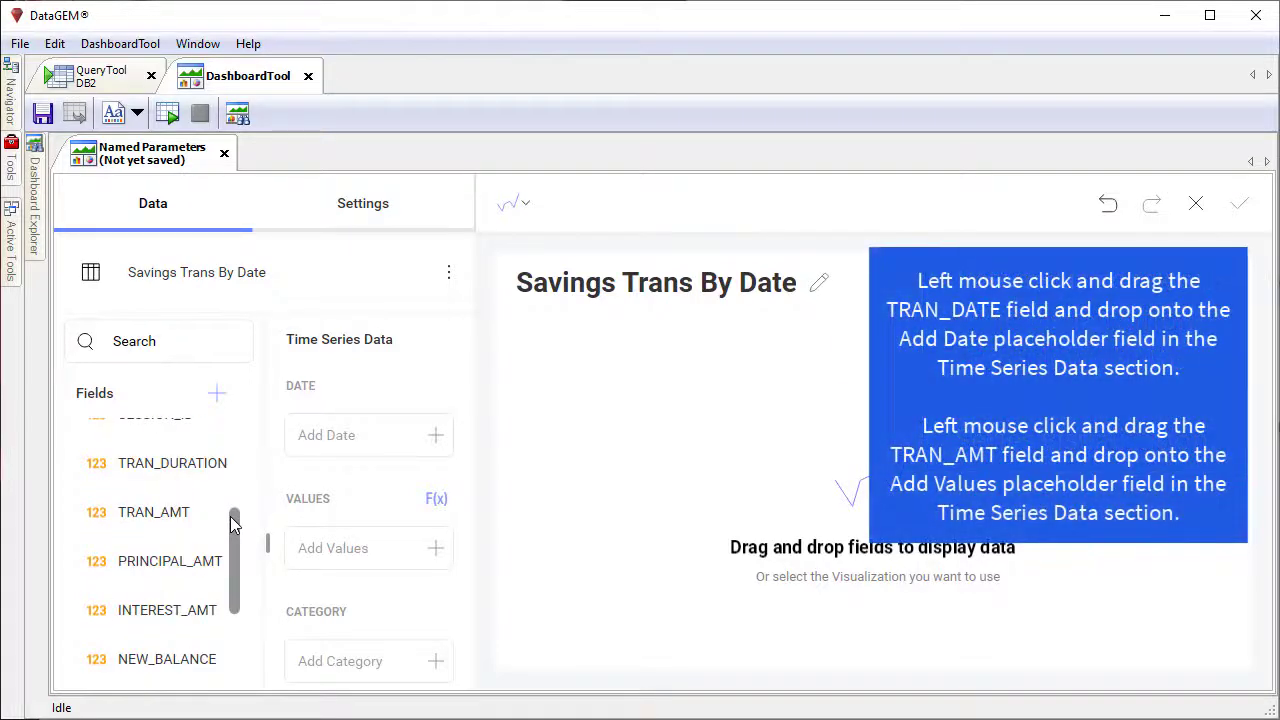
{"action": "scroll", "coordinate": [218, 522], "scroll_direction": "down", "scroll_amount": 2}
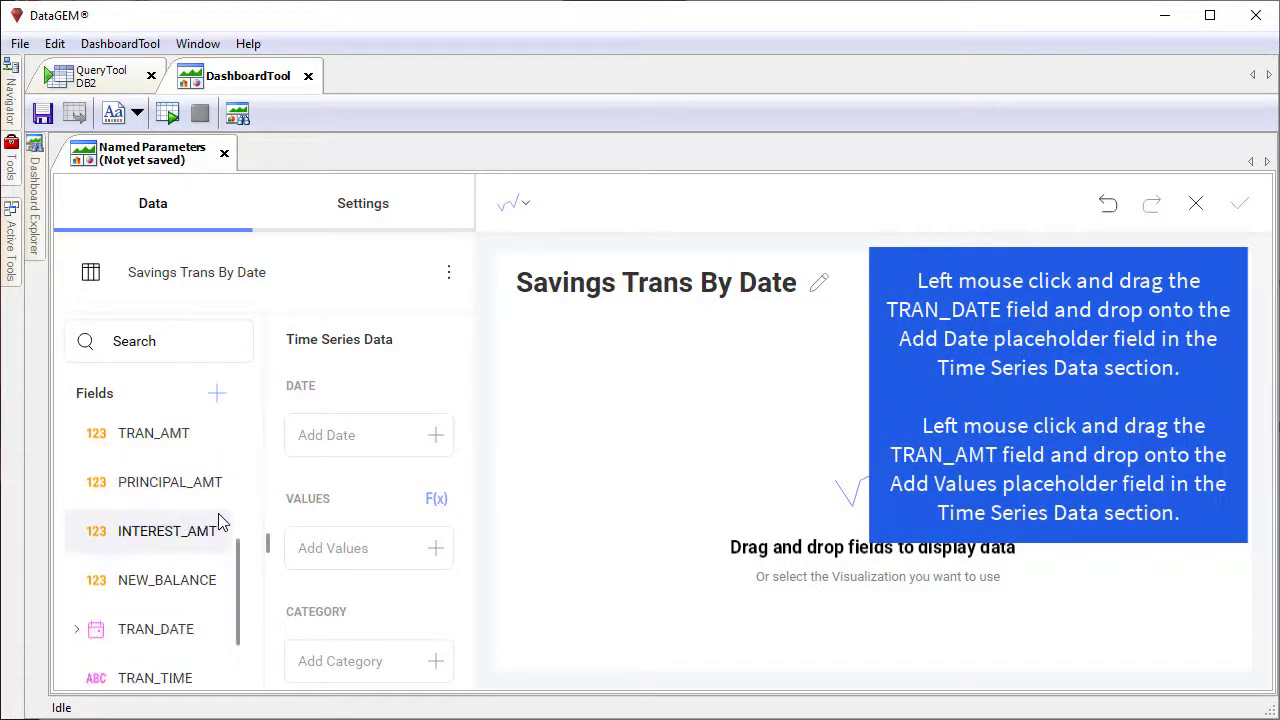
{"action": "left_click_drag", "start_coordinate": [185, 622], "coordinate": [378, 437]}
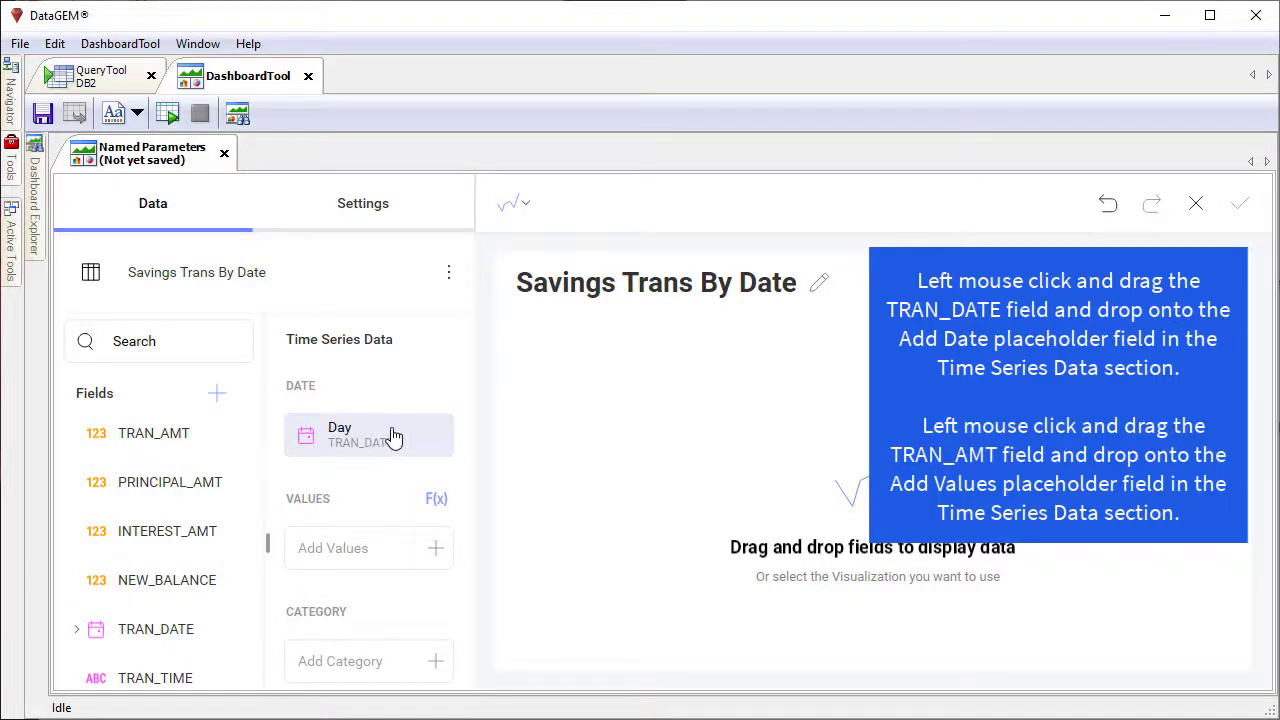
{"action": "mouse_move", "coordinate": [168, 441]}
{"action": "left_mouse_down"}
{"action": "mouse_move", "coordinate": [335, 498]}
{"action": "mouse_move", "coordinate": [360, 548]}
{"action": "left_mouse_up"}
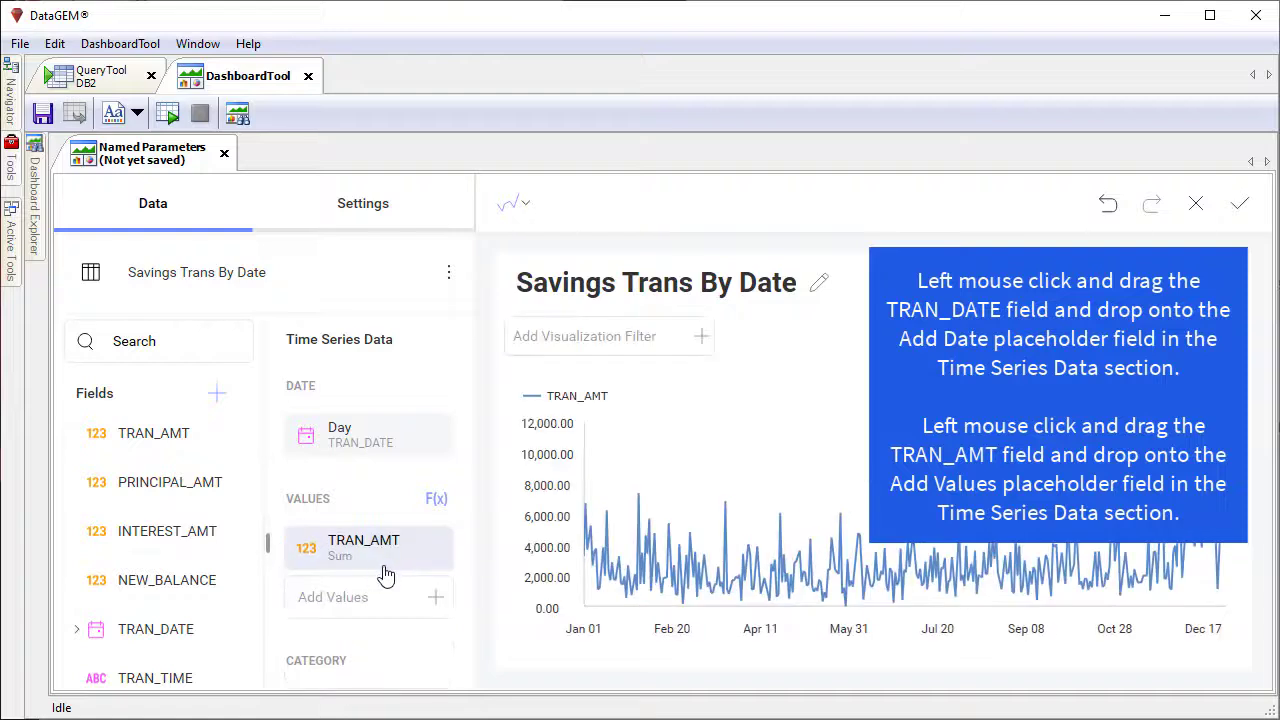
{"action": "mouse_move", "coordinate": [743, 570]}
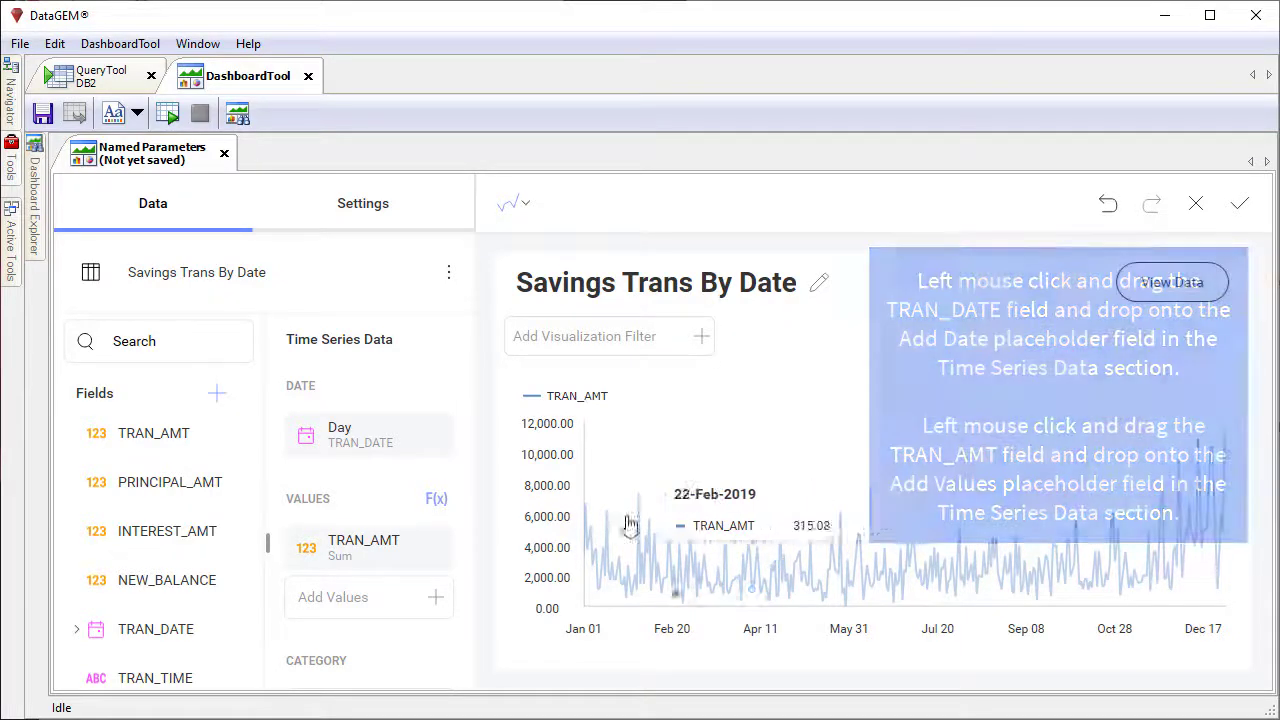
Step: Rename the TRAN_AMT values field to "Amount" and format it as Currency
{"action": "left_click", "coordinate": [374, 555]}
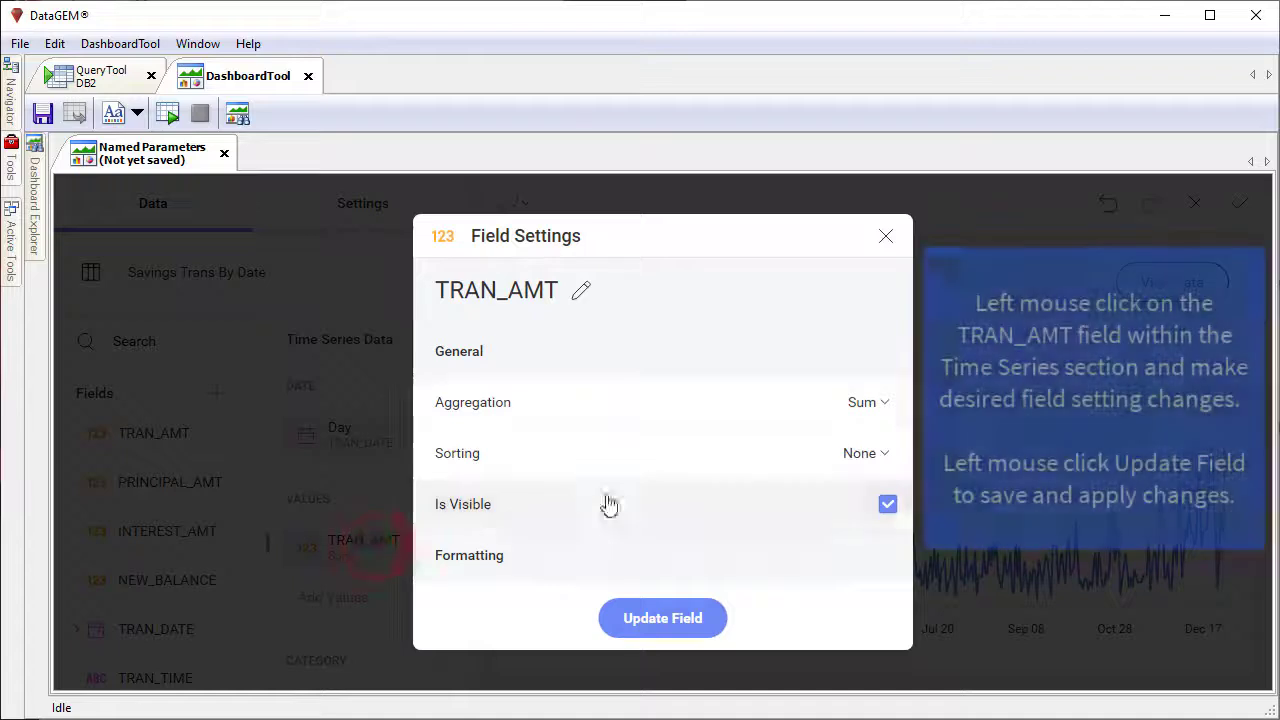
{"action": "left_click", "coordinate": [578, 294]}
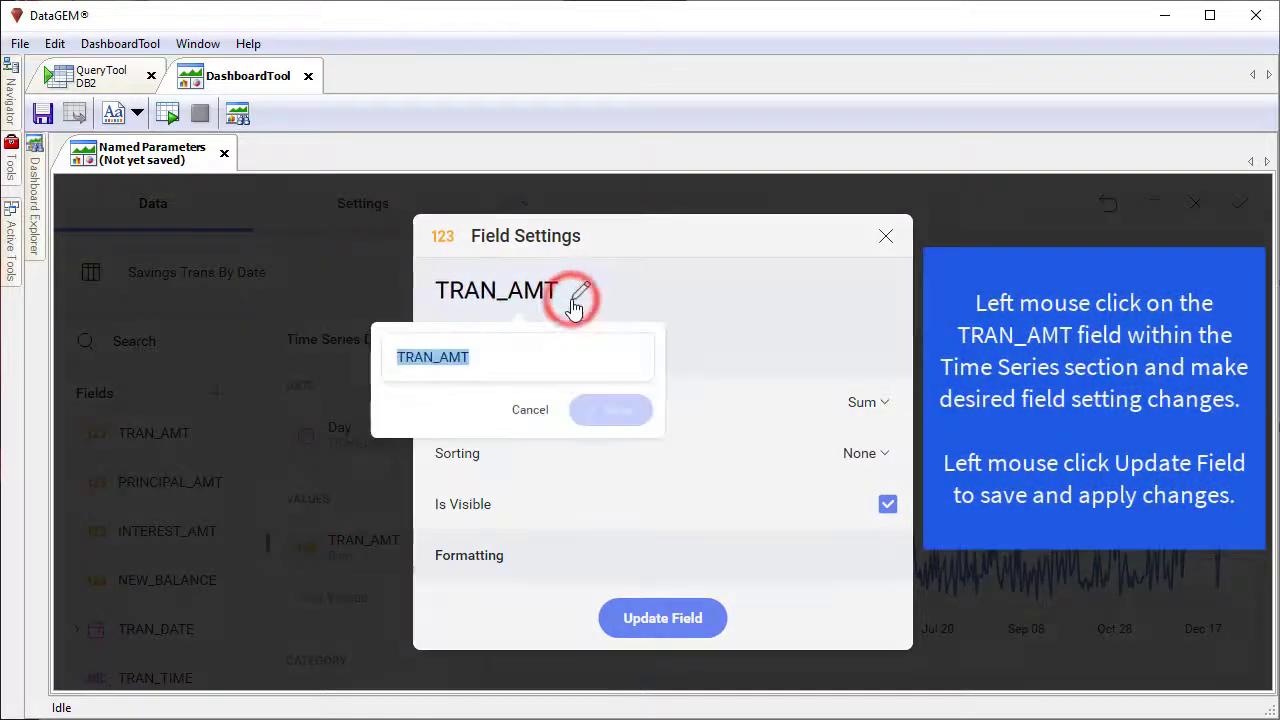
{"action": "type", "text": "Amount"}
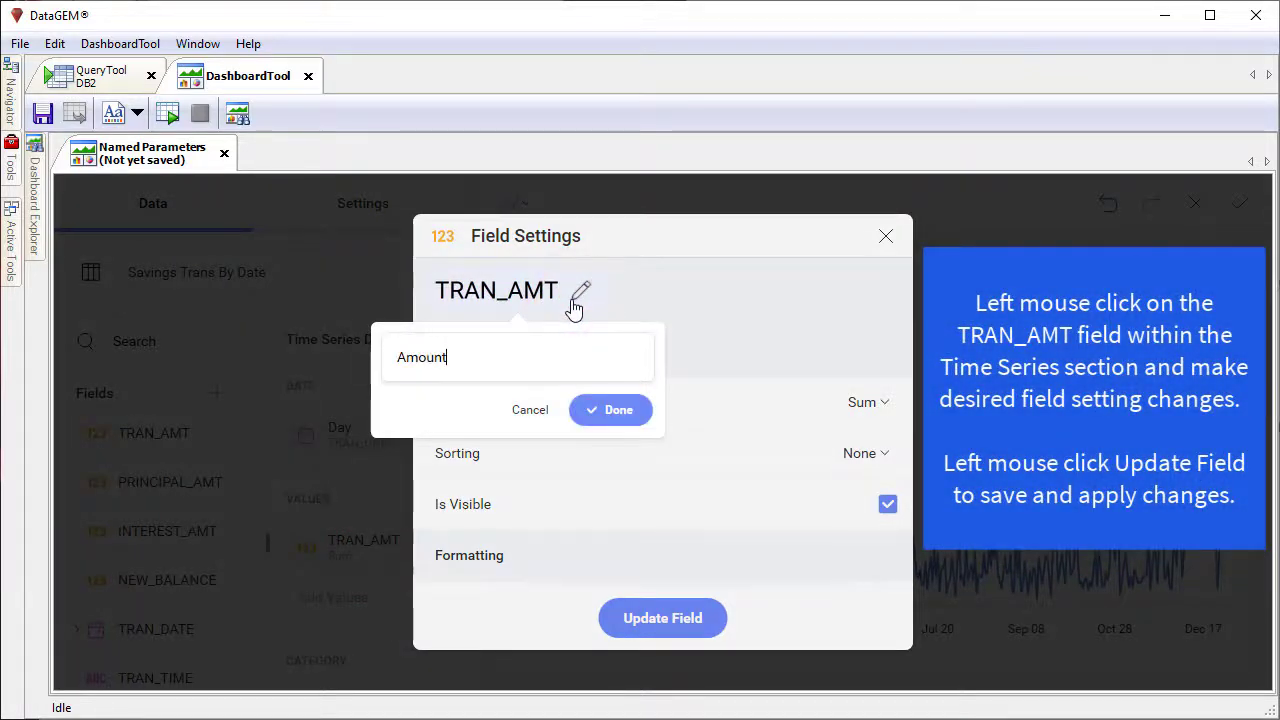
{"action": "left_click", "coordinate": [613, 405]}
{"action": "scroll", "coordinate": [797, 480], "scroll_direction": "down", "scroll_amount": 4}
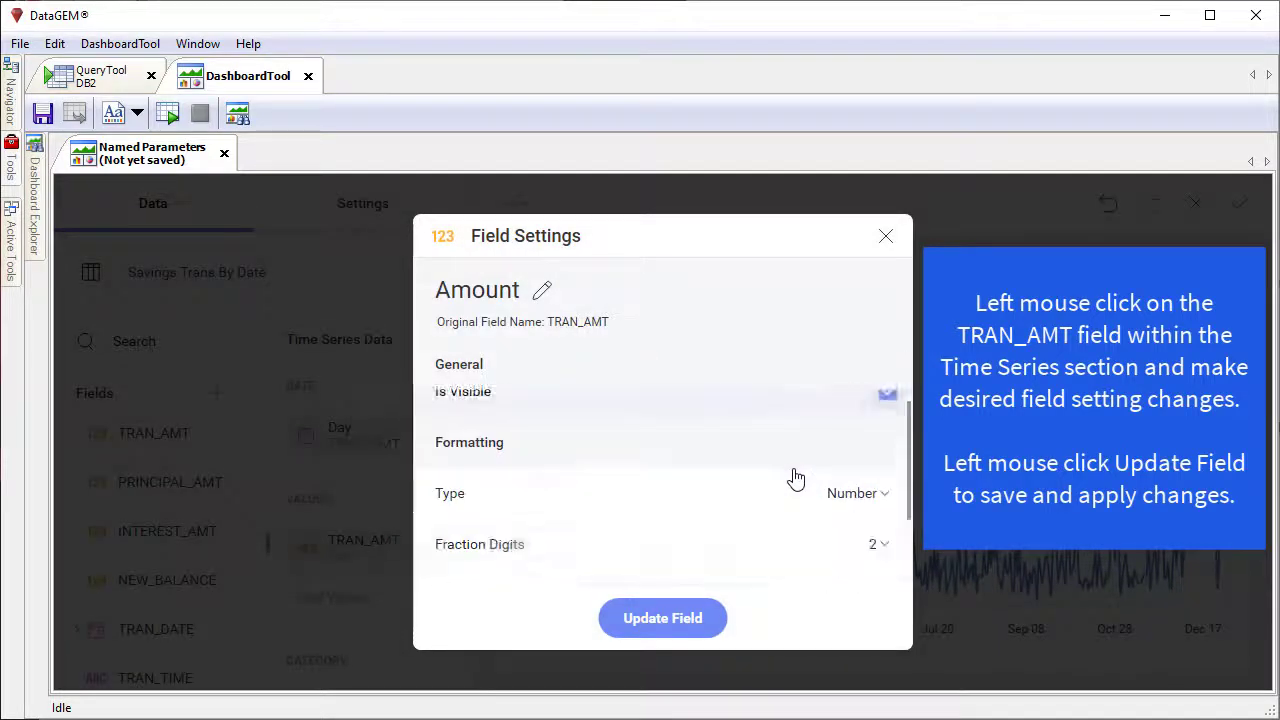
{"action": "left_click", "coordinate": [849, 434]}
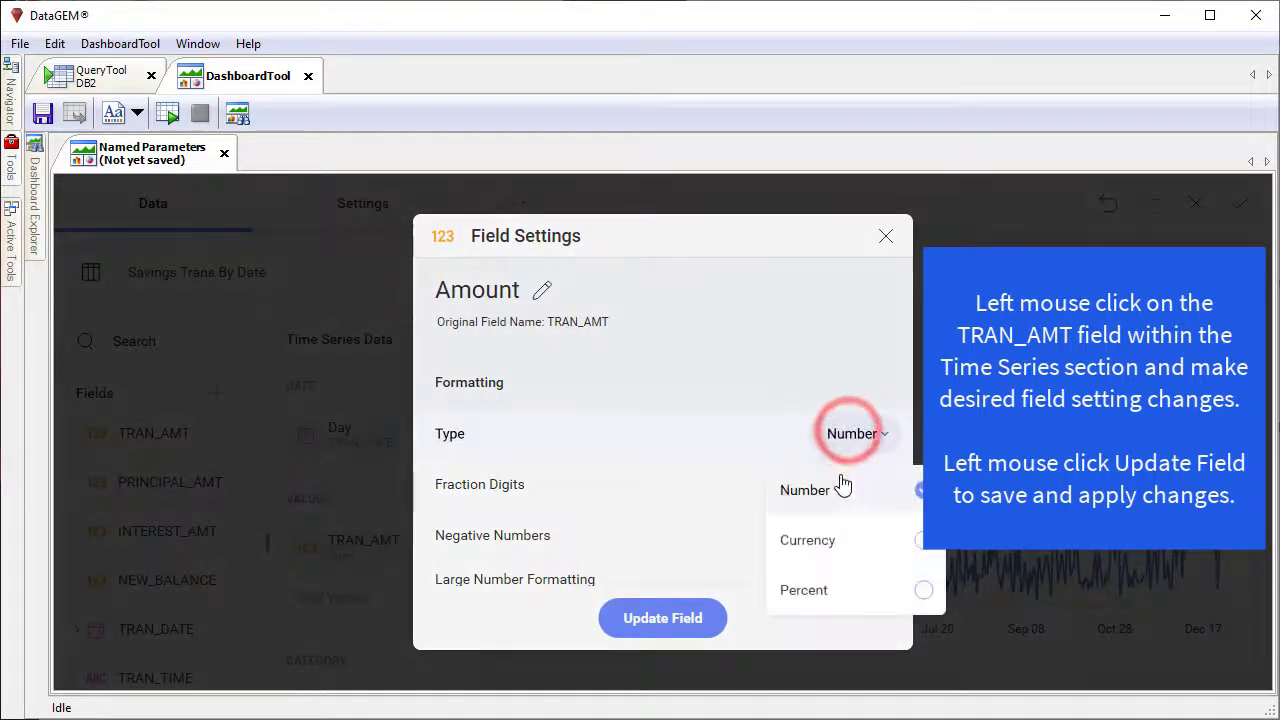
{"action": "left_click", "coordinate": [838, 537]}
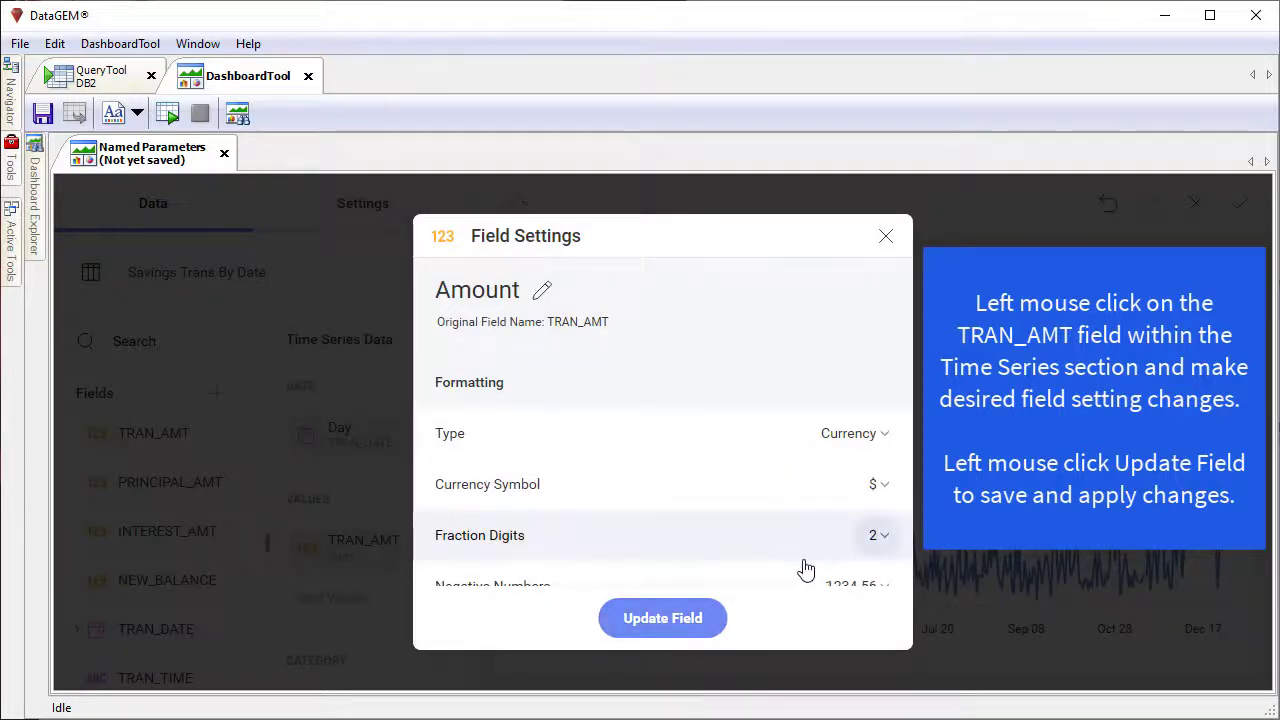
{"action": "scroll", "coordinate": [756, 518], "scroll_direction": "down", "scroll_amount": 3}
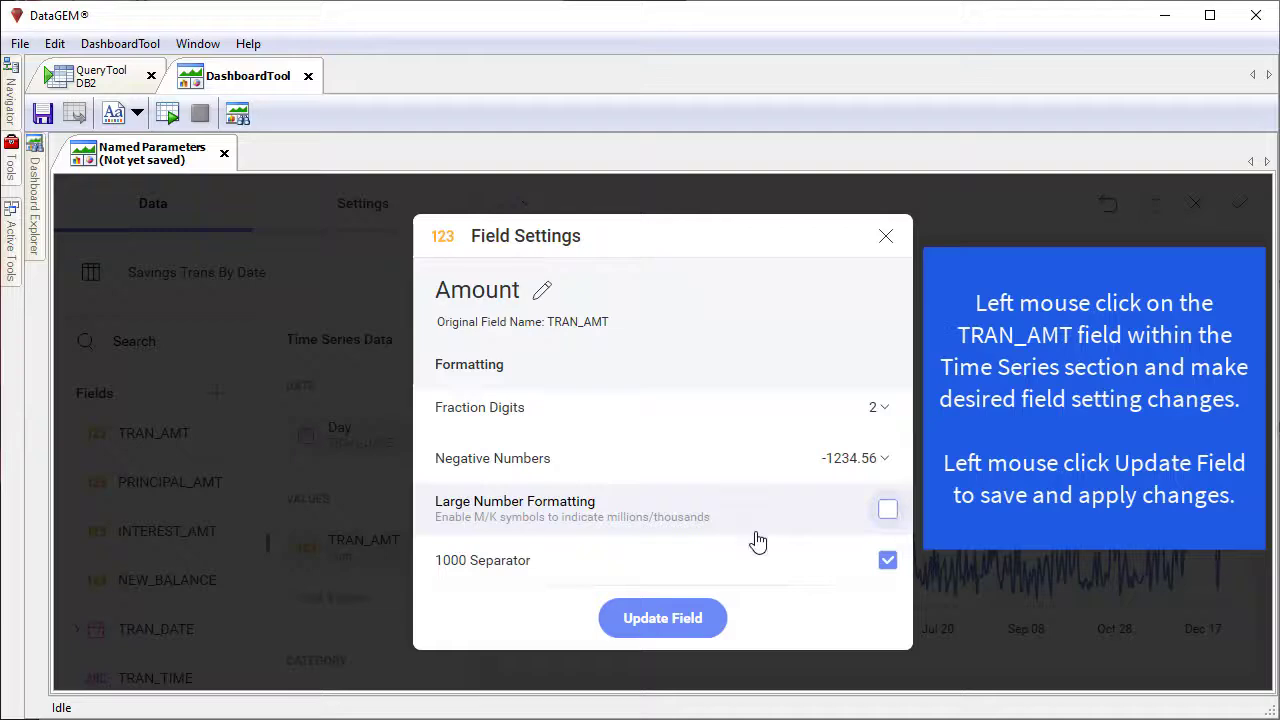
{"action": "left_click", "coordinate": [680, 614]}
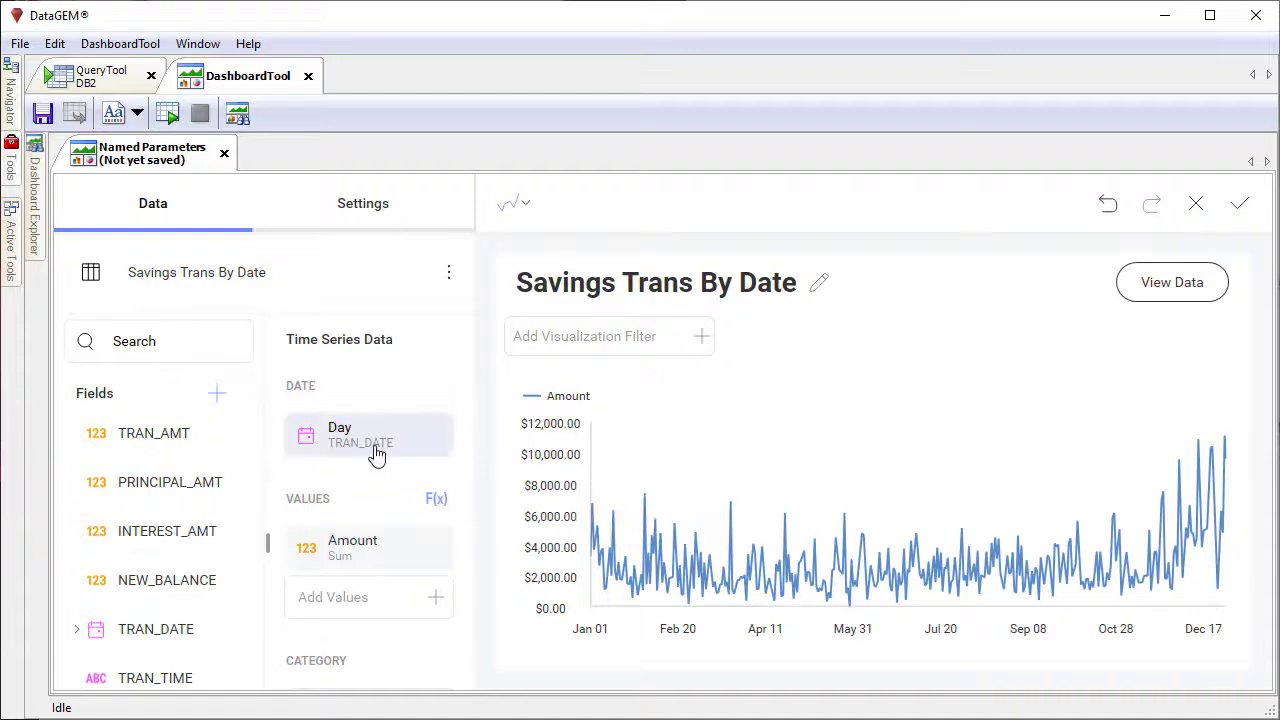
Step: Set the chart's start color to purple and save the visualization to the dashboard
{"action": "left_click", "coordinate": [364, 214]}
{"action": "left_click", "coordinate": [432, 414]}
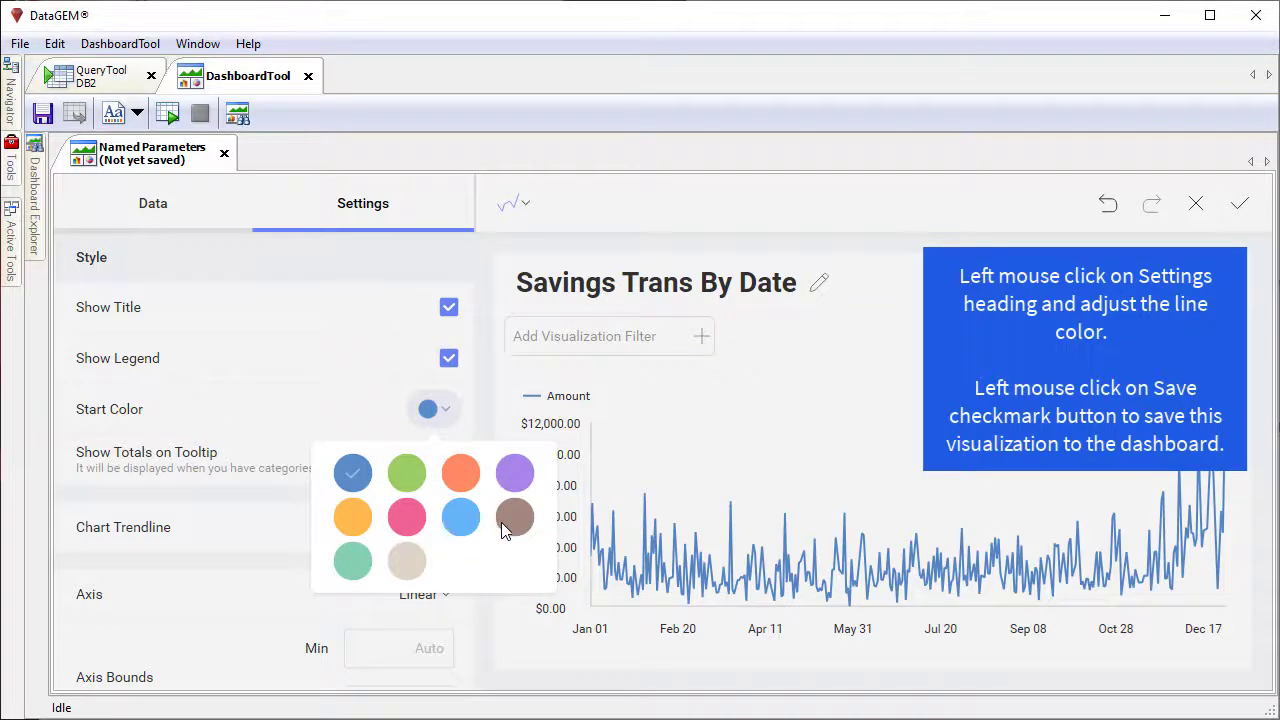
{"action": "left_click", "coordinate": [510, 478]}
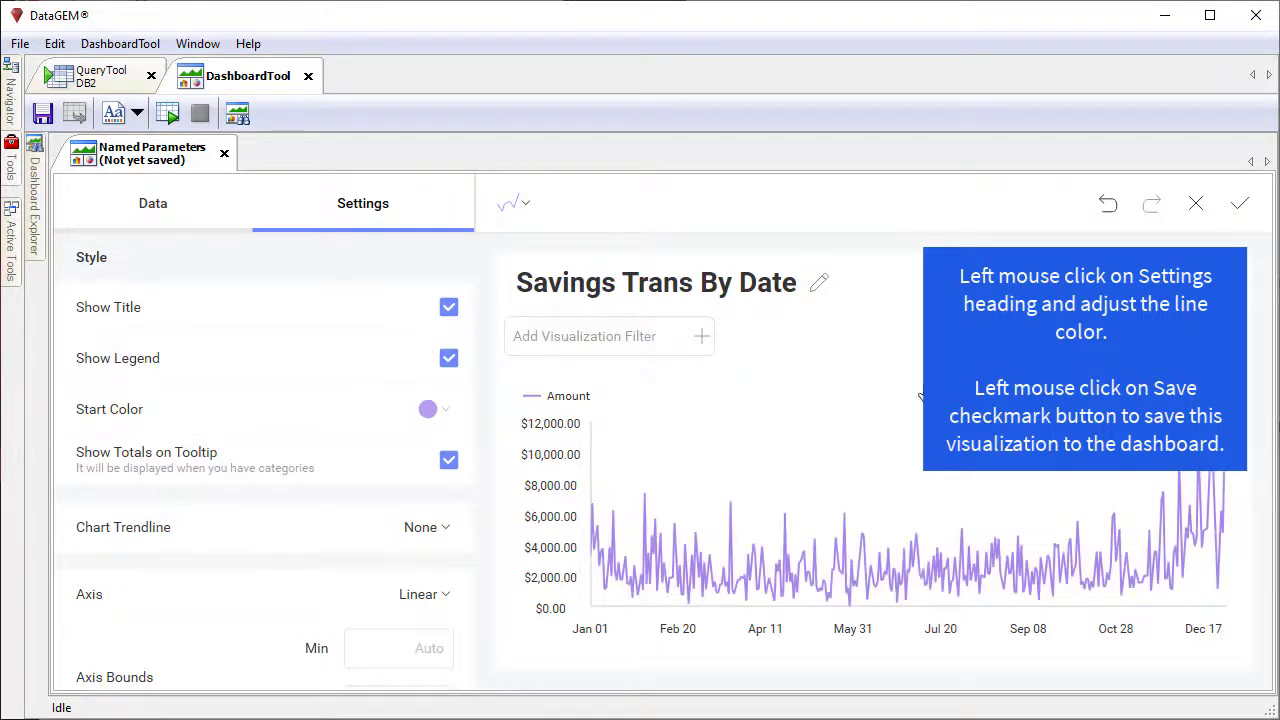
{"action": "left_click", "coordinate": [1240, 206]}
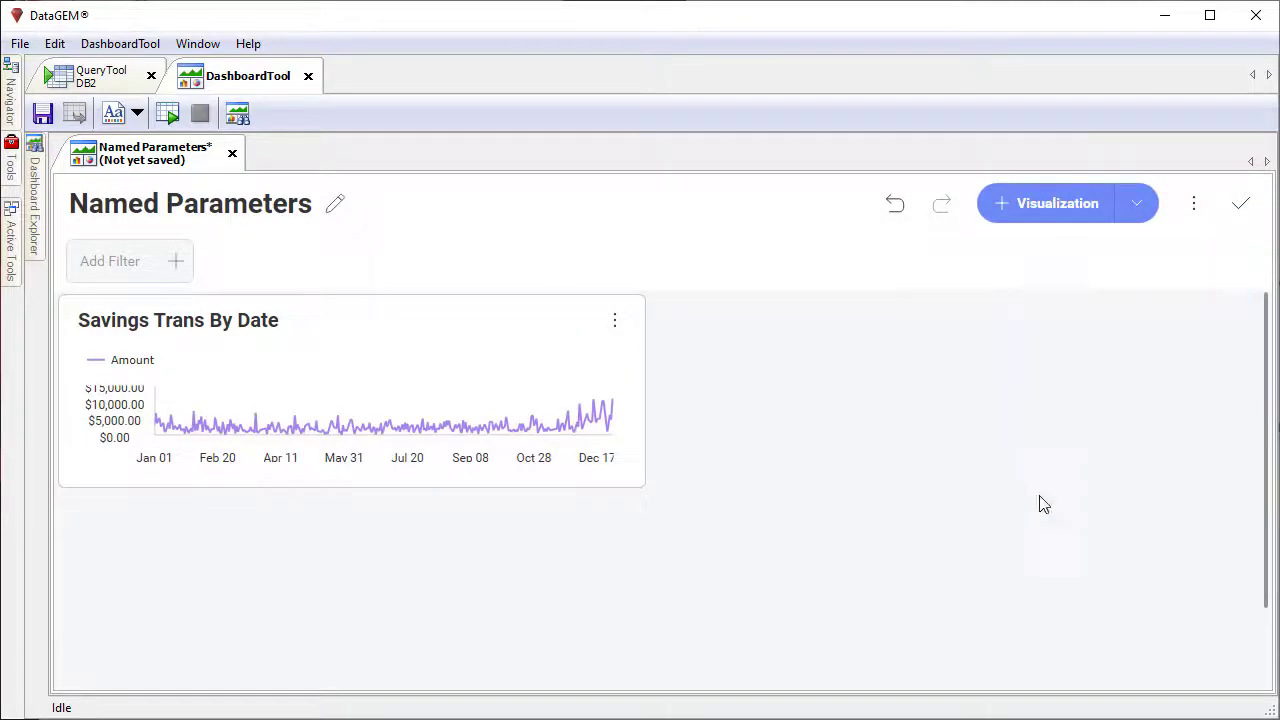
Step: Enlarge the Savings Trans By Date visualization to nearly fill the dashboard, and save the dashboard in the Financial category
{"action": "left_click", "coordinate": [576, 483]}
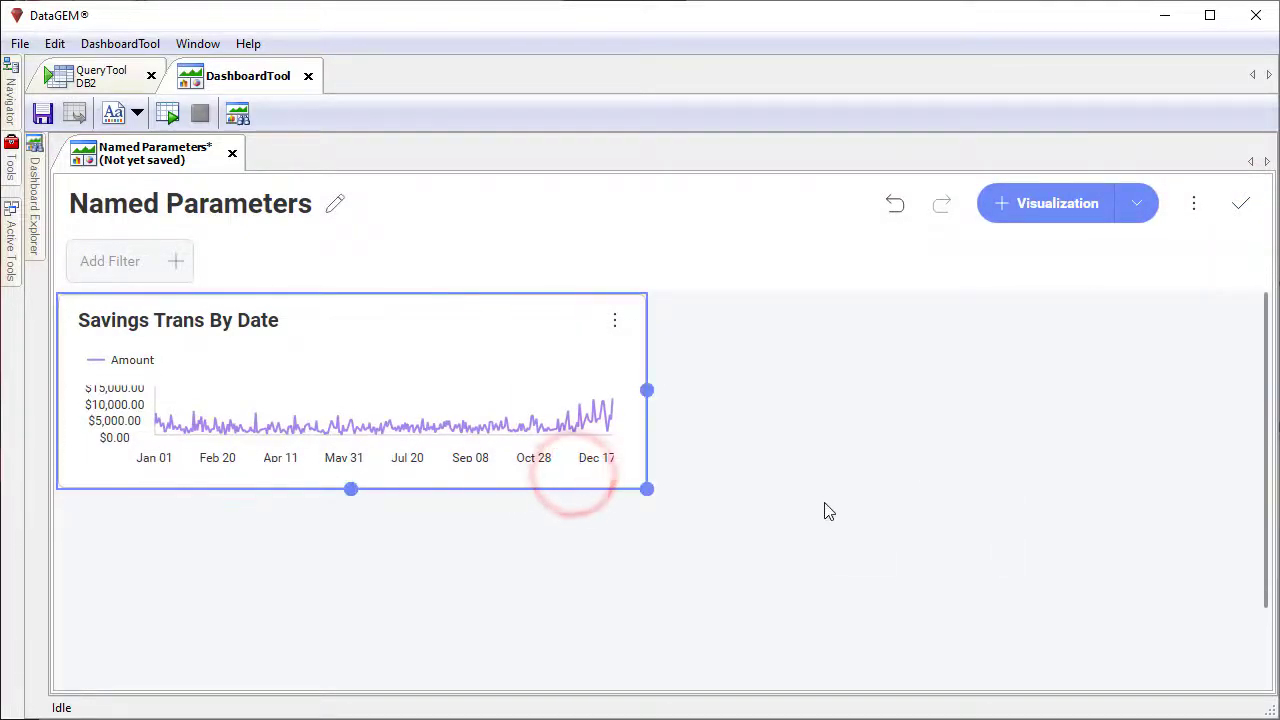
{"action": "left_click_drag", "start_coordinate": [646, 491], "coordinate": [1182, 678]}
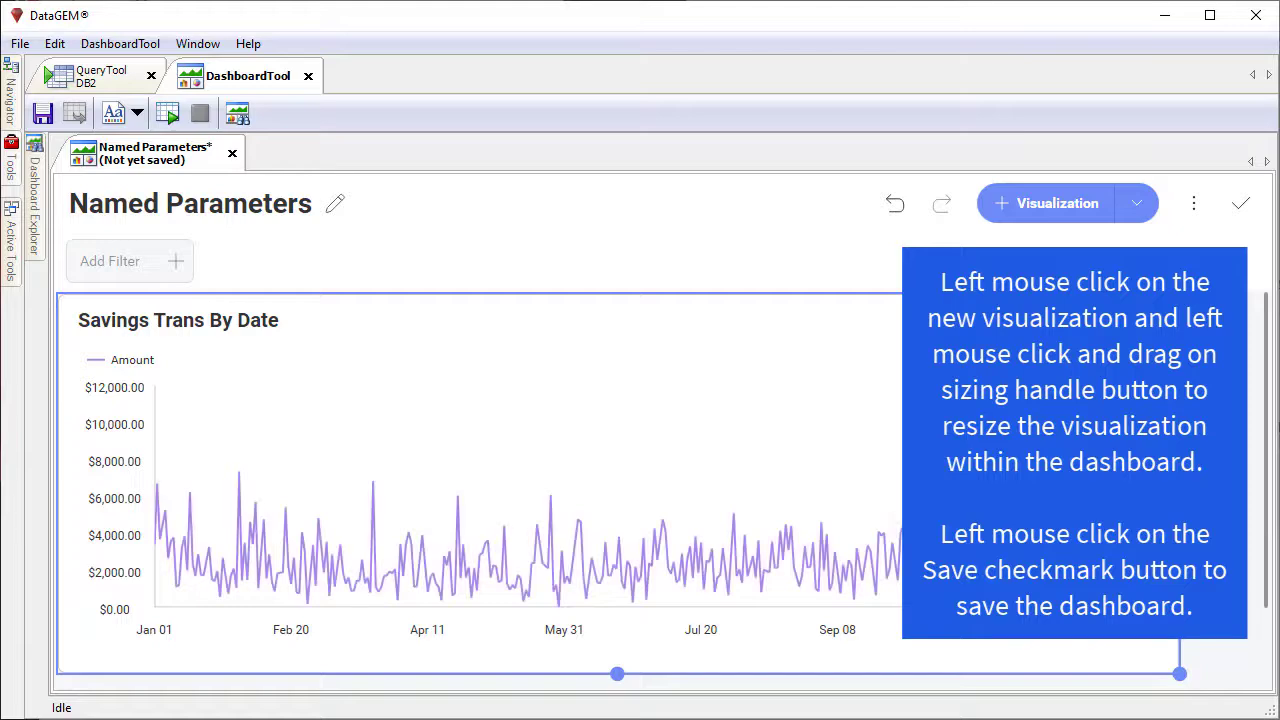
{"action": "left_click", "coordinate": [1240, 205]}
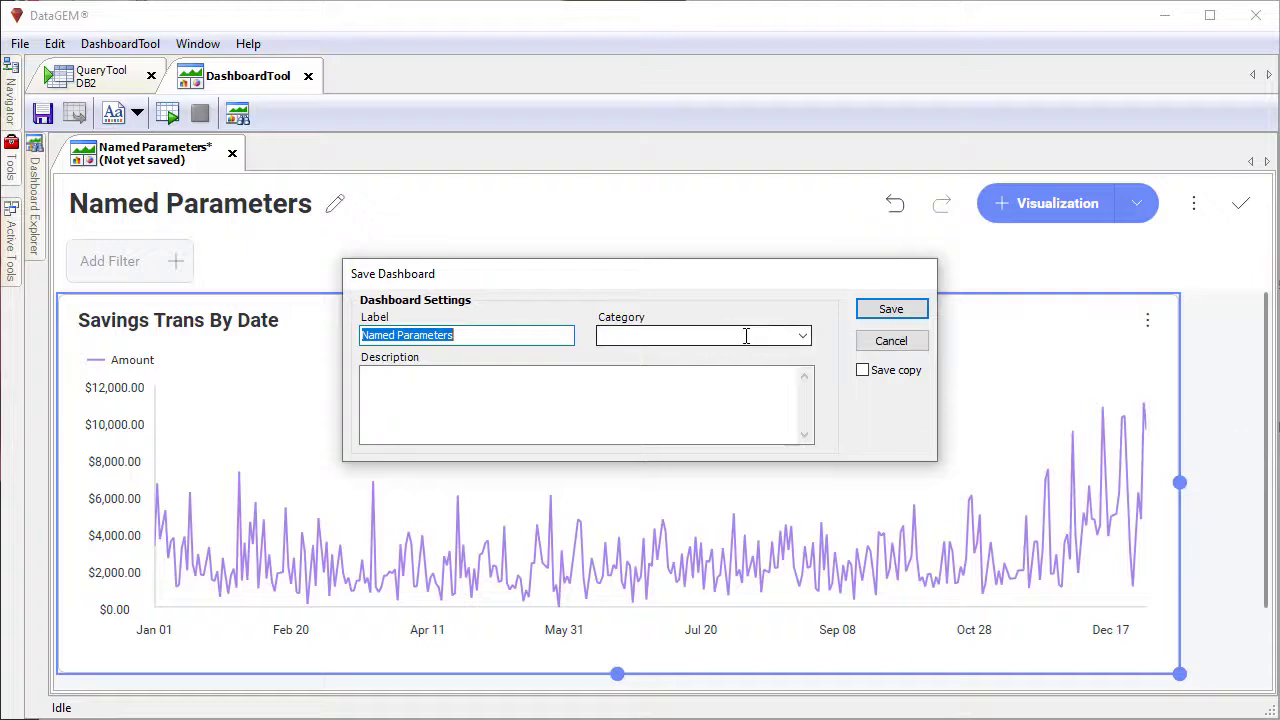
{"action": "left_click", "coordinate": [805, 335]}
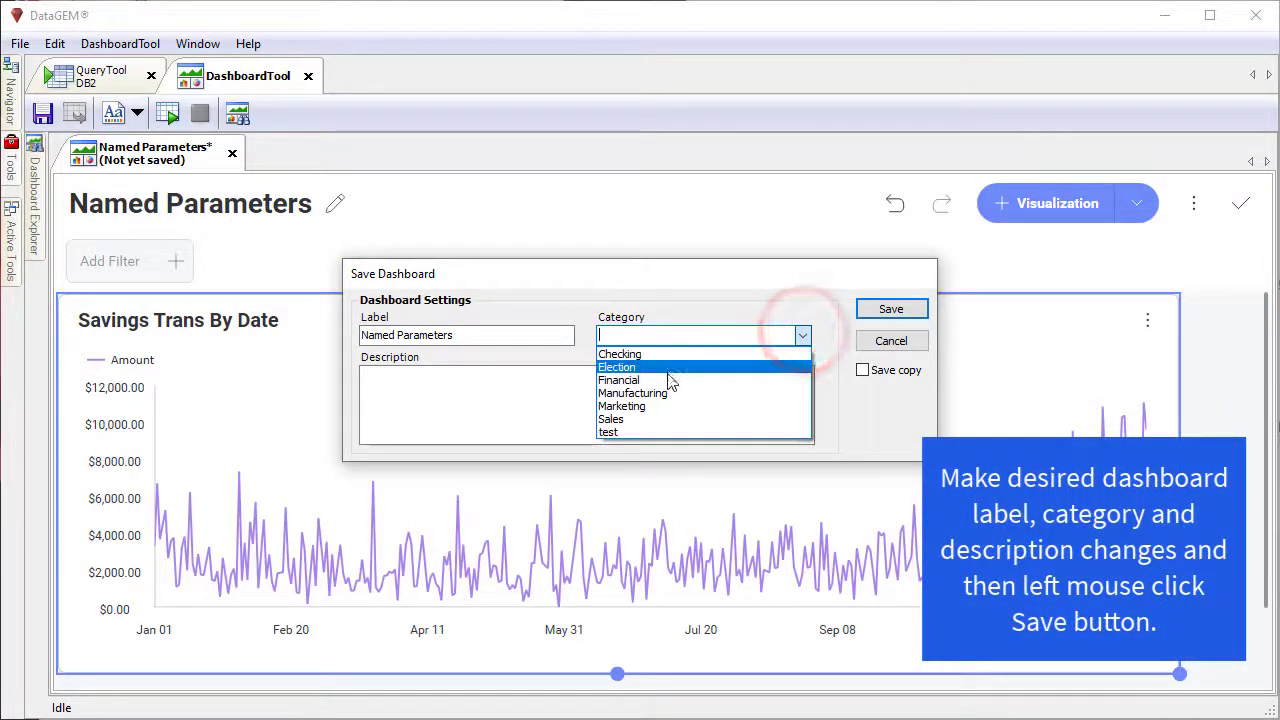
{"action": "left_click", "coordinate": [666, 380]}
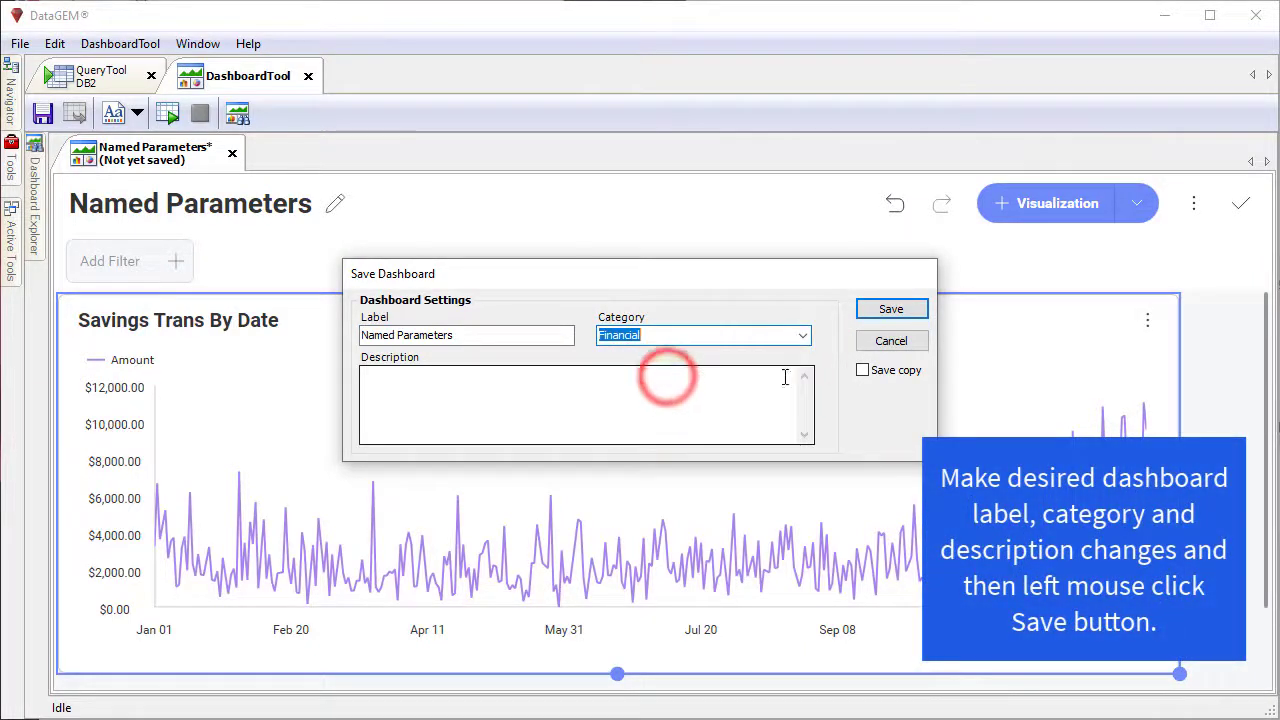
{"action": "left_click", "coordinate": [866, 309]}
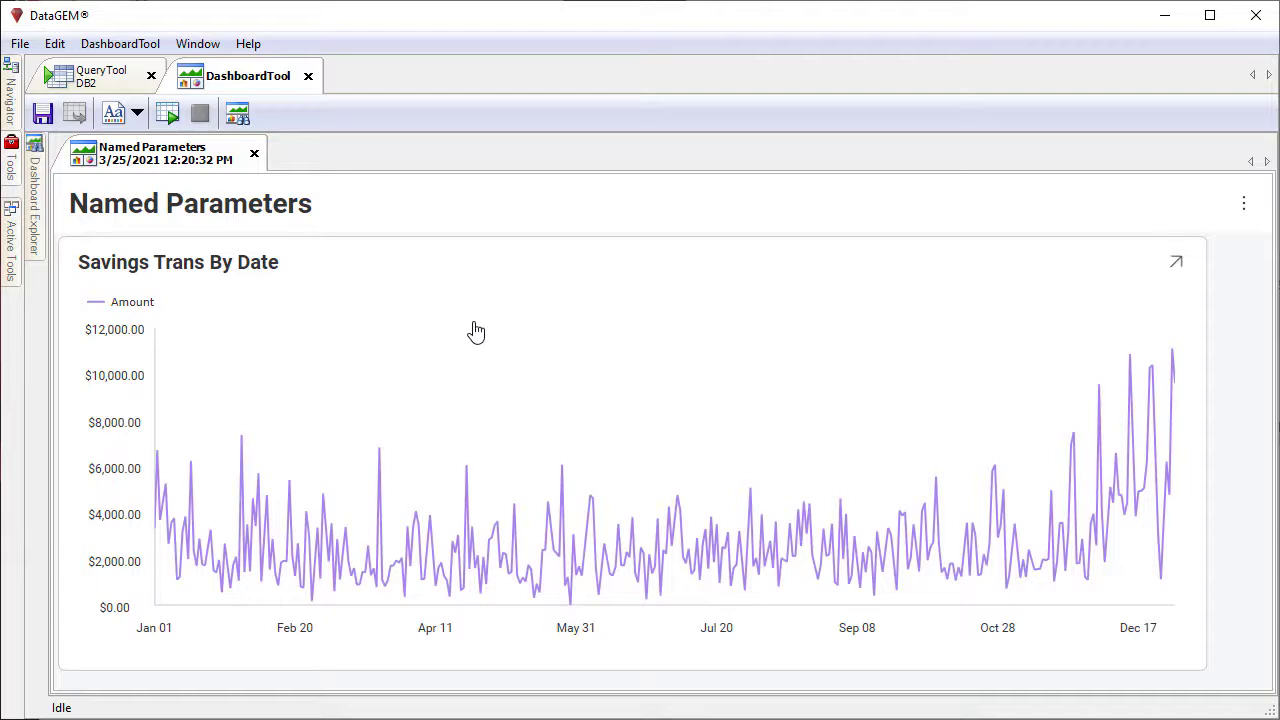
Step: Reload the dashboard data with start_date set to 2020-01-01 and end_date set to 2020-12-31
{"action": "left_click", "coordinate": [167, 116]}
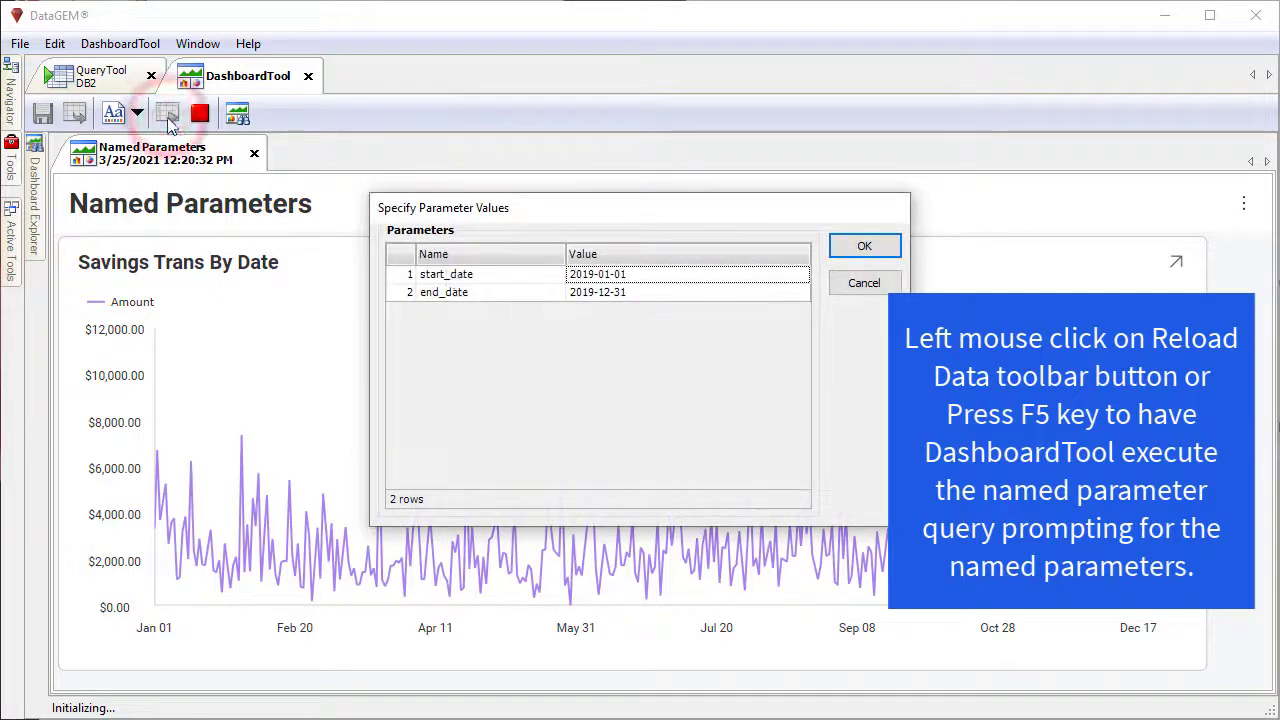
{"action": "left_click", "coordinate": [655, 274]}
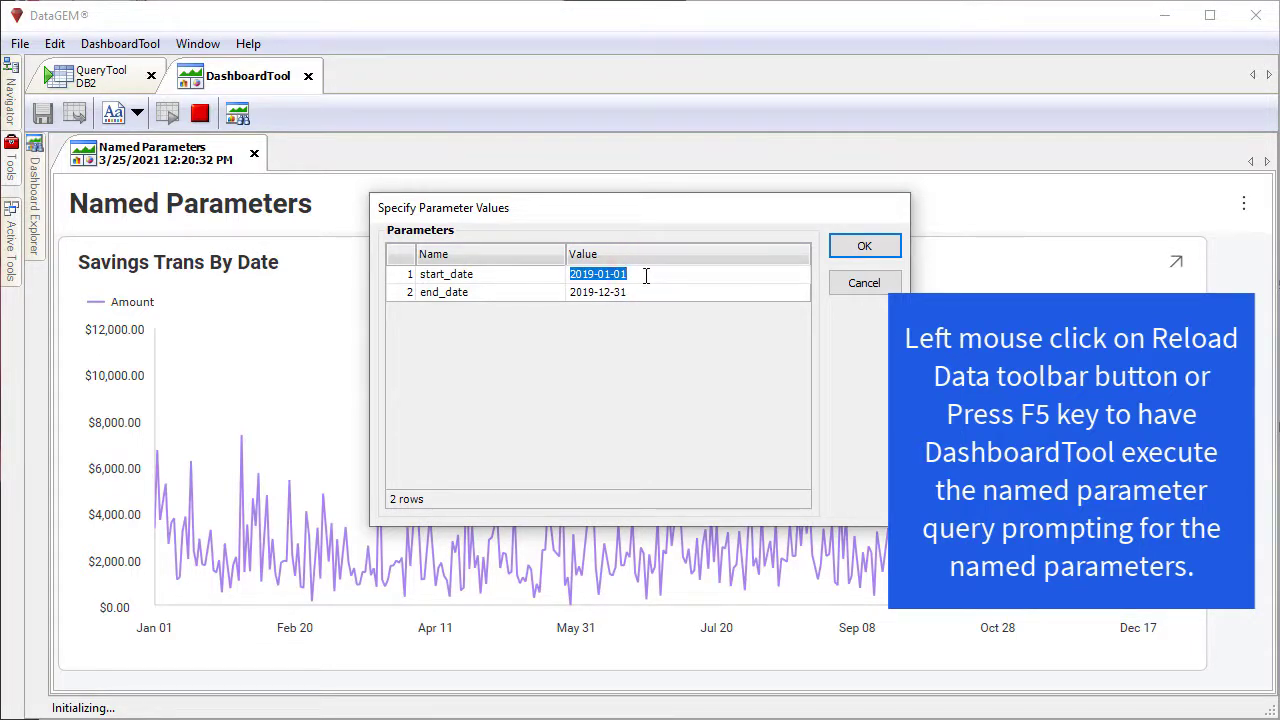
{"action": "left_click", "coordinate": [598, 280]}
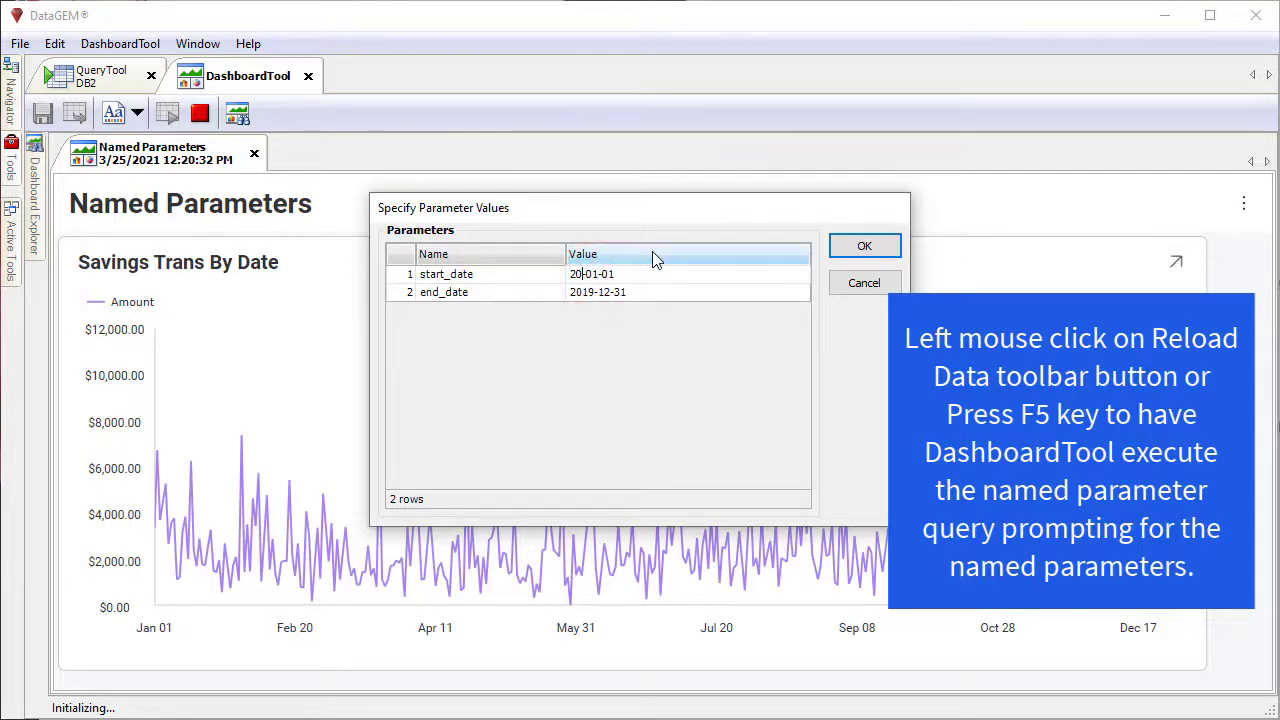
{"action": "type", "text": "20"}
{"action": "left_click", "coordinate": [592, 292]}
{"action": "left_click", "coordinate": [592, 291]}
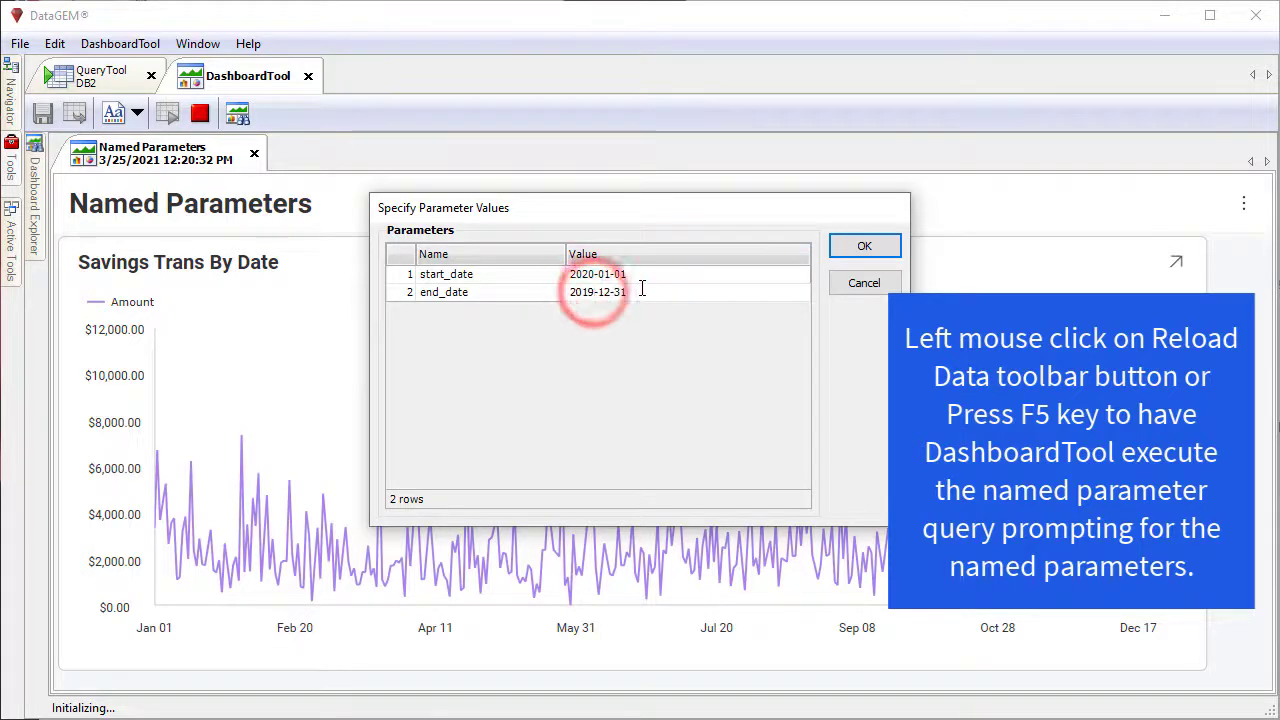
{"action": "key", "text": "BackSpace"}
{"action": "key", "text": "BackSpace"}
{"action": "type", "text": "20"}
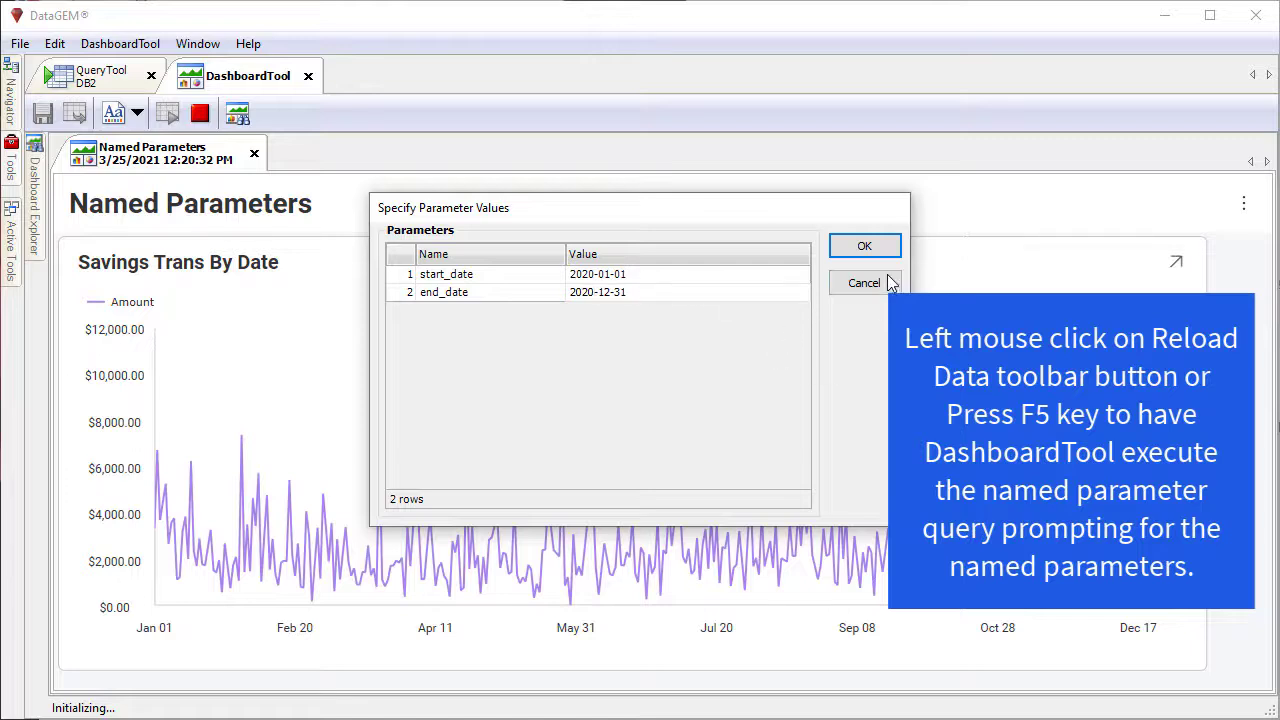
{"action": "left_click", "coordinate": [866, 246]}
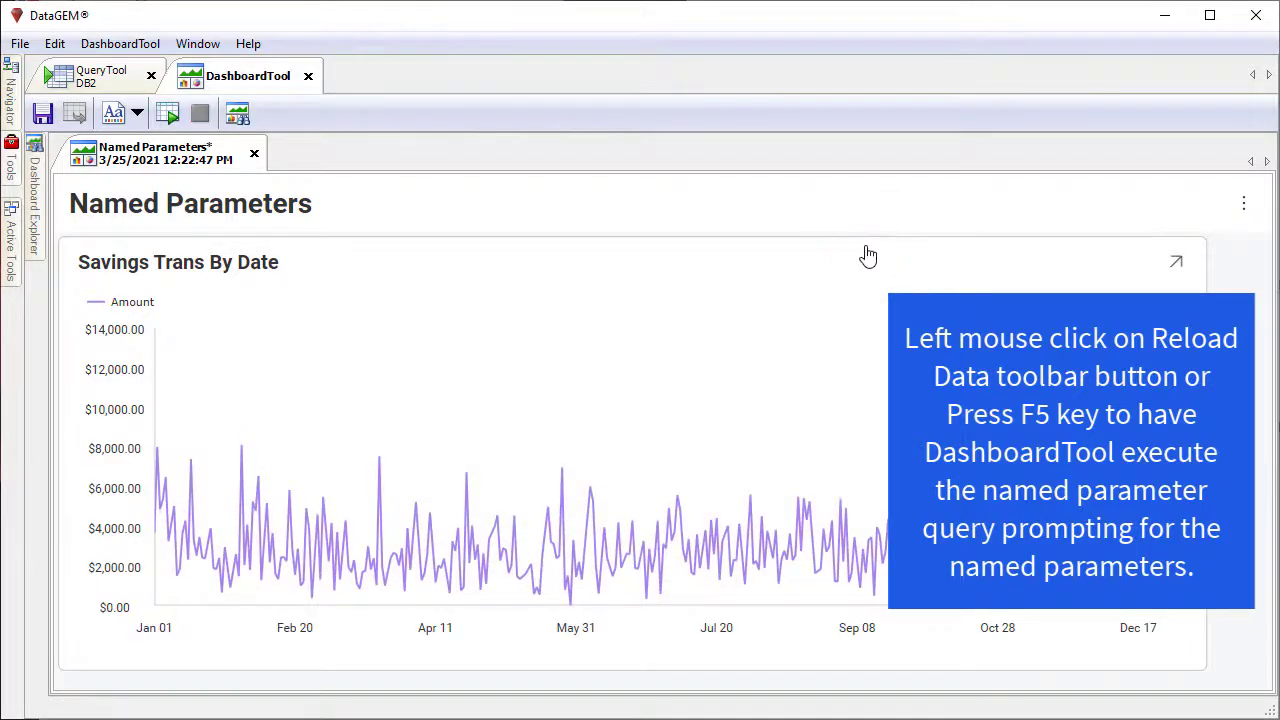